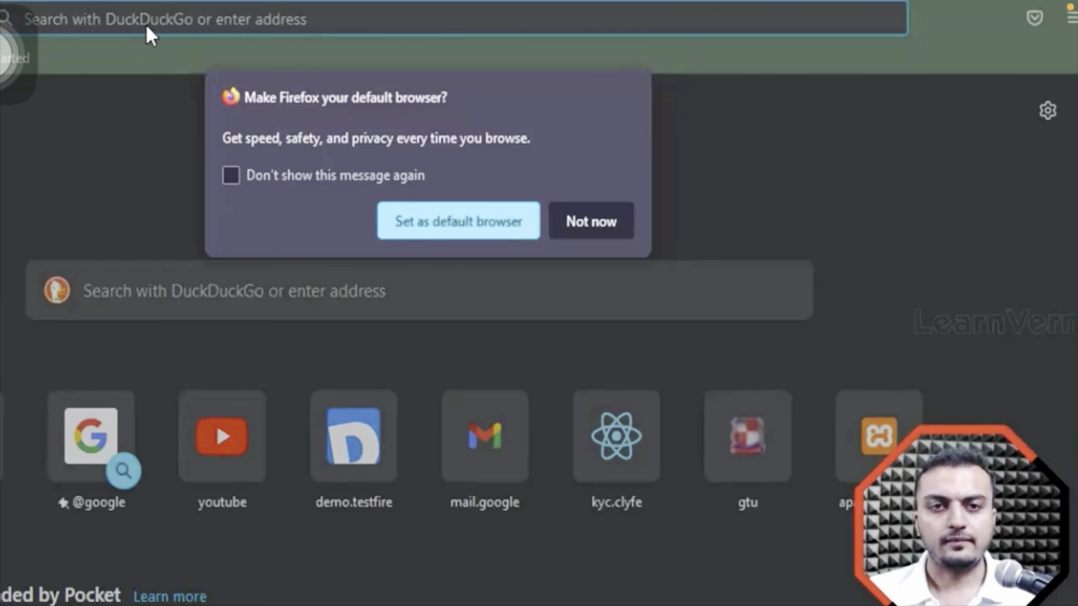
- Dismiss the default browser prompt and search the web for "download burp suit"
{"action": "left_click", "coordinate": [598, 232]}
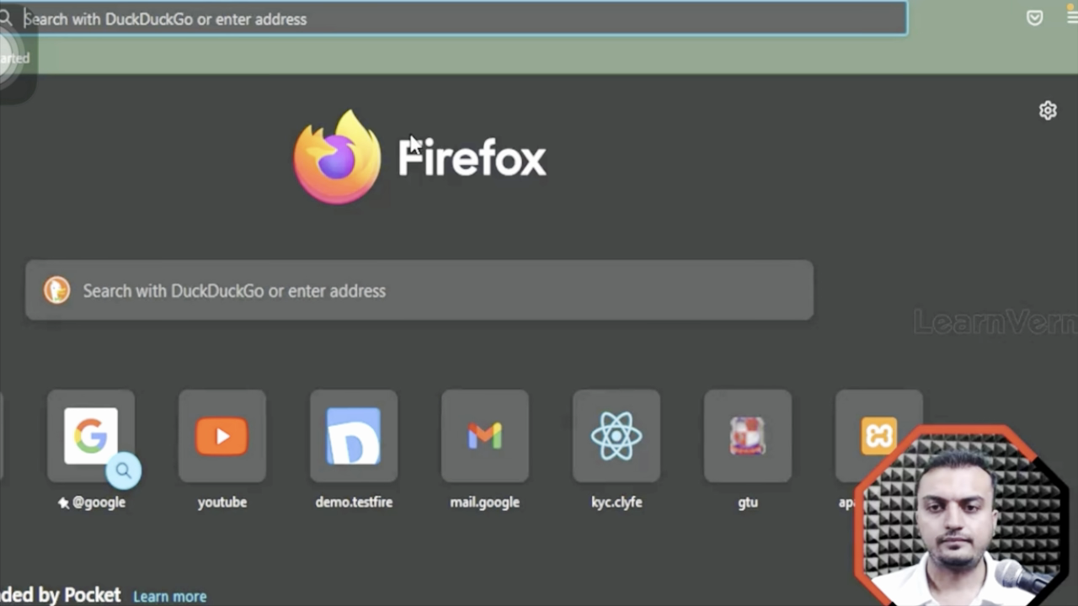
{"action": "left_click", "coordinate": [216, 19]}
{"action": "type", "text": "downa"}
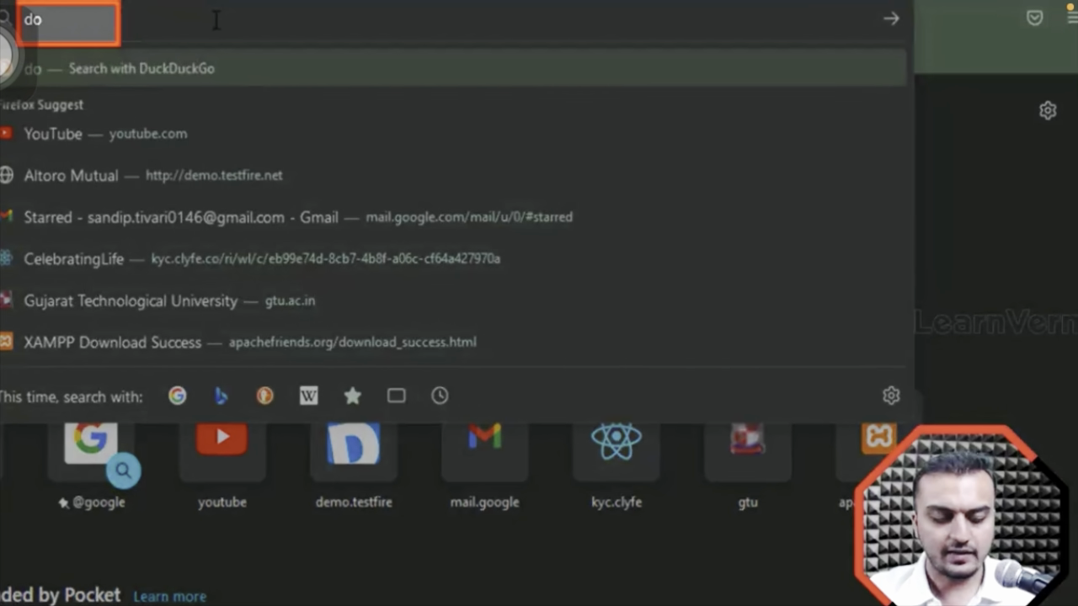
{"action": "key", "text": "BackSpace"}
{"action": "type", "text": "load"}
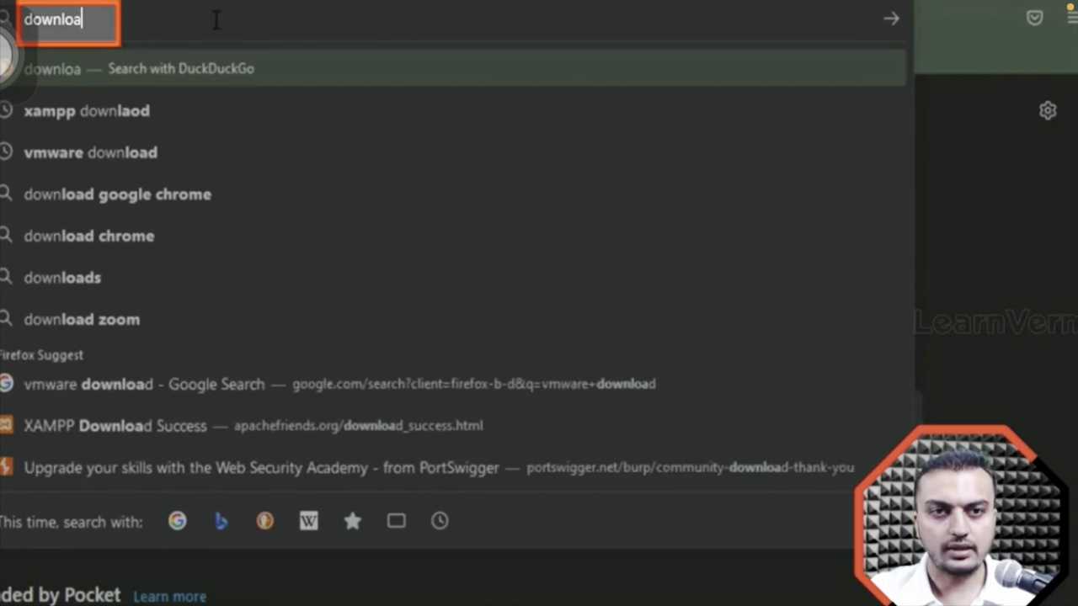
{"action": "key", "text": "Return"}
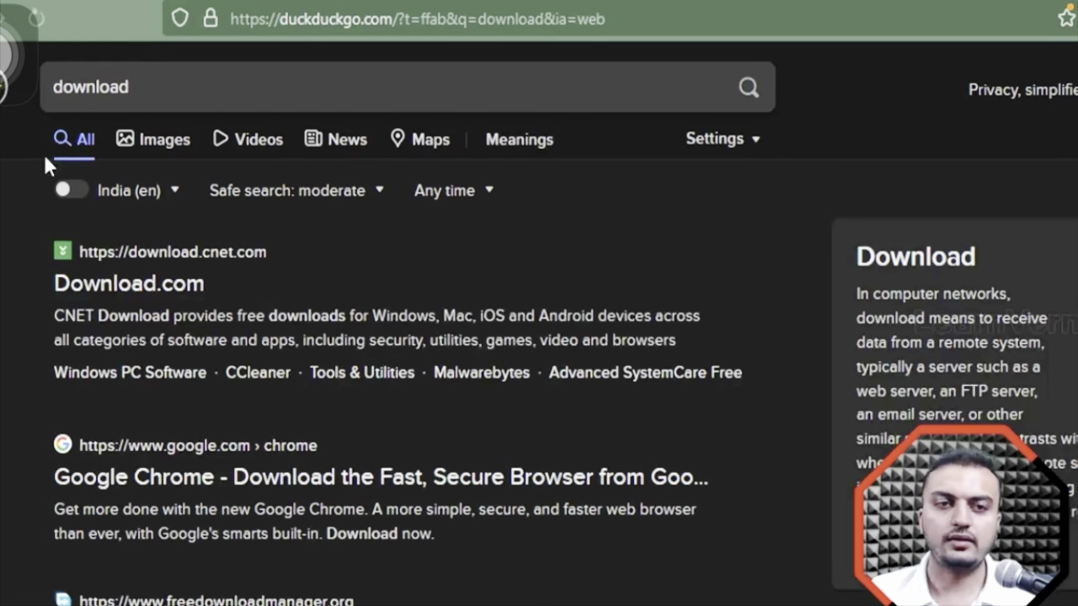
{"action": "left_click", "coordinate": [43, 93]}
{"action": "type", "text": "burp suit"}
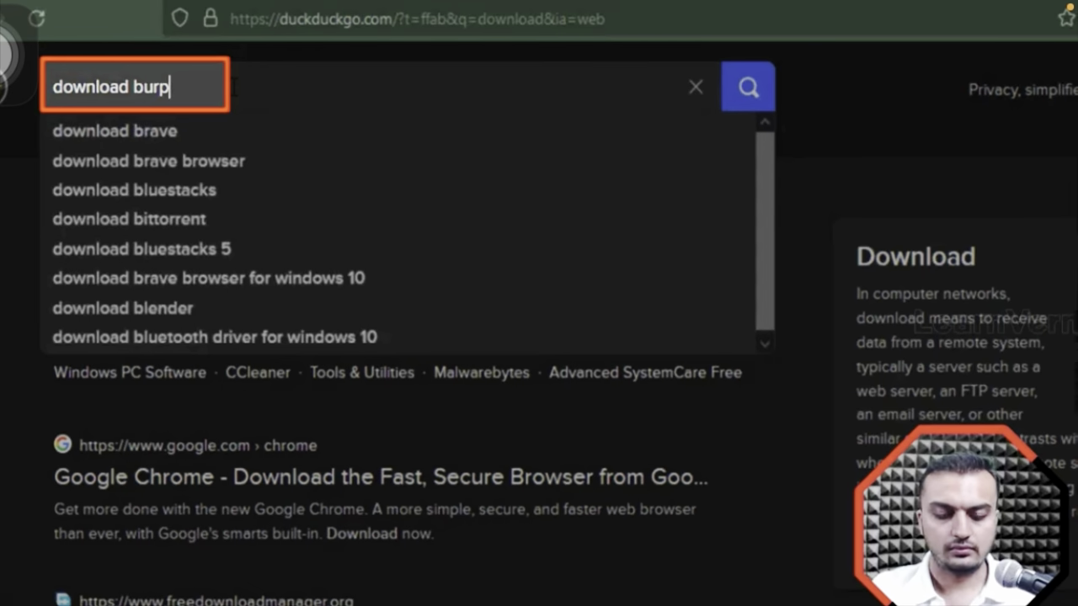
{"action": "key", "text": "Return"}
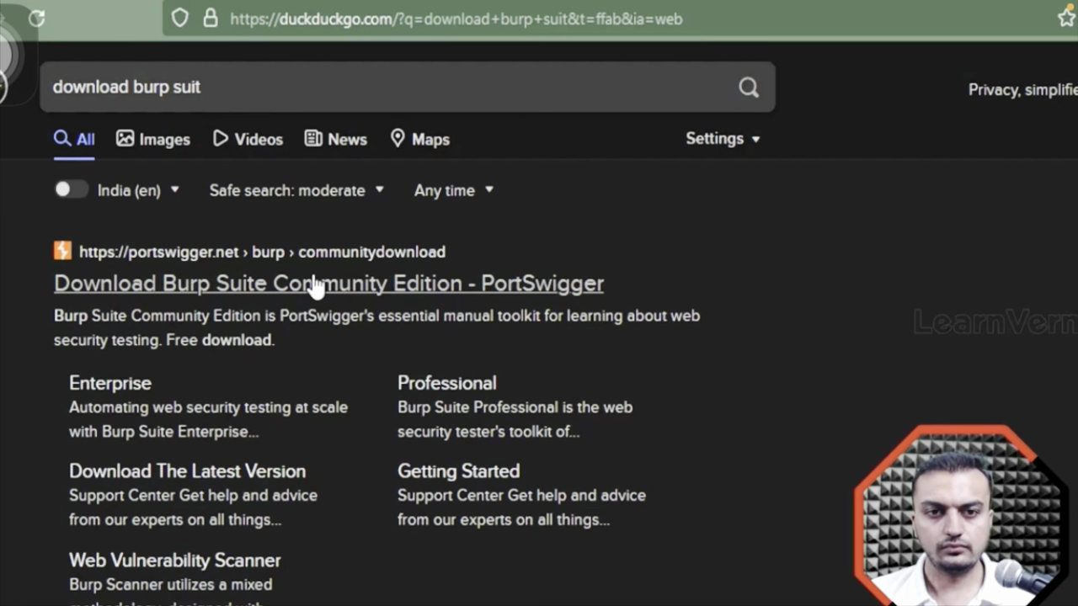
- Open PortSwigger's Burp Suite Community Edition download page and go straight to the downloads without entering an e-mail
{"action": "left_click", "coordinate": [225, 285]}
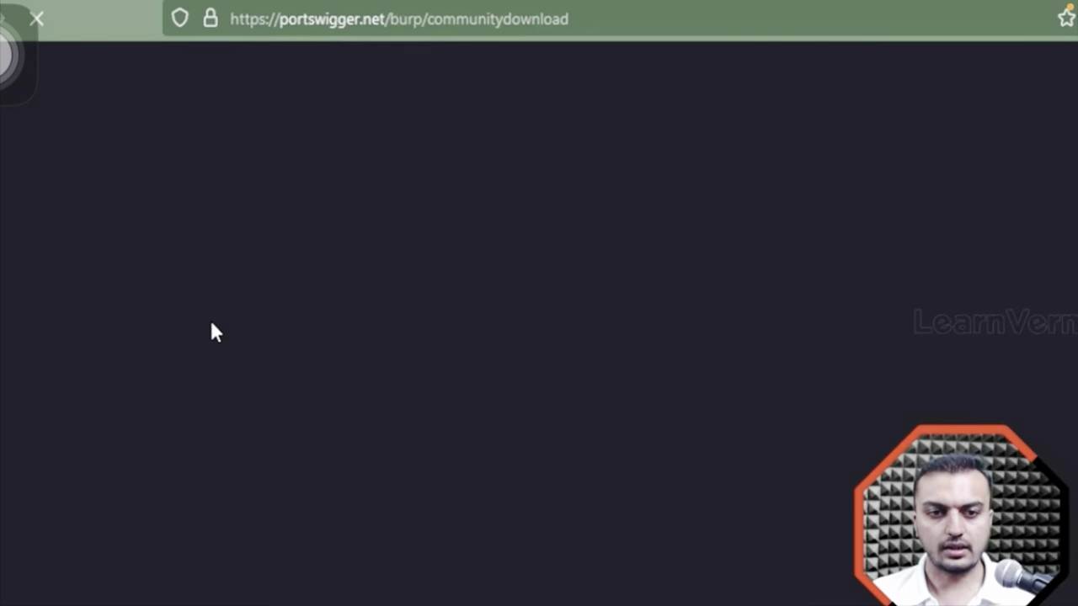
{"action": "scroll", "coordinate": [463, 421], "scroll_direction": "down", "scroll_amount": 5}
{"action": "scroll", "coordinate": [452, 426], "scroll_direction": "up", "scroll_amount": 2}
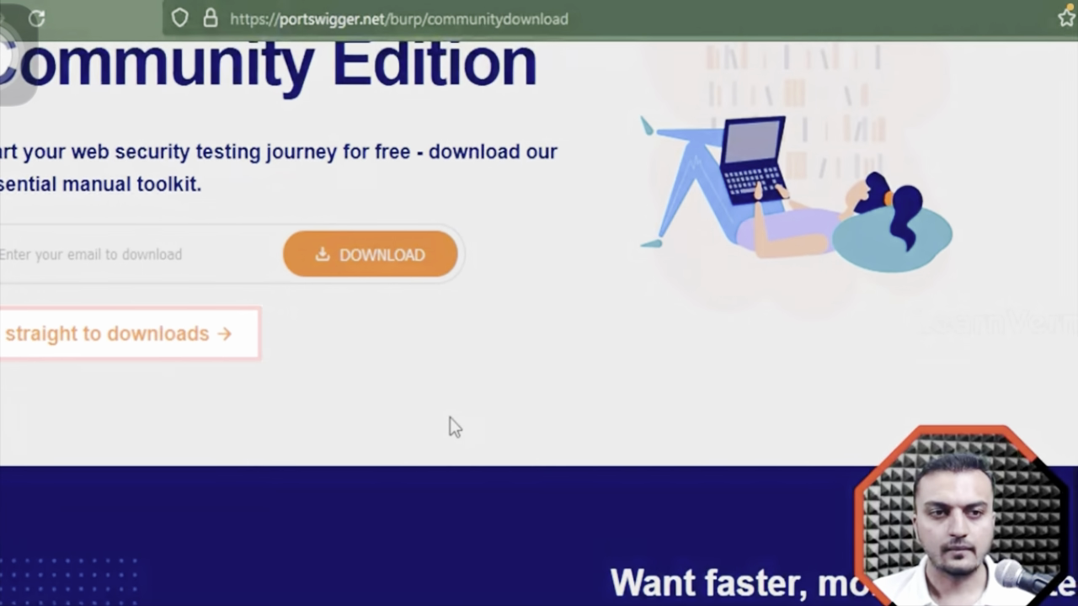
{"action": "left_click", "coordinate": [150, 345]}
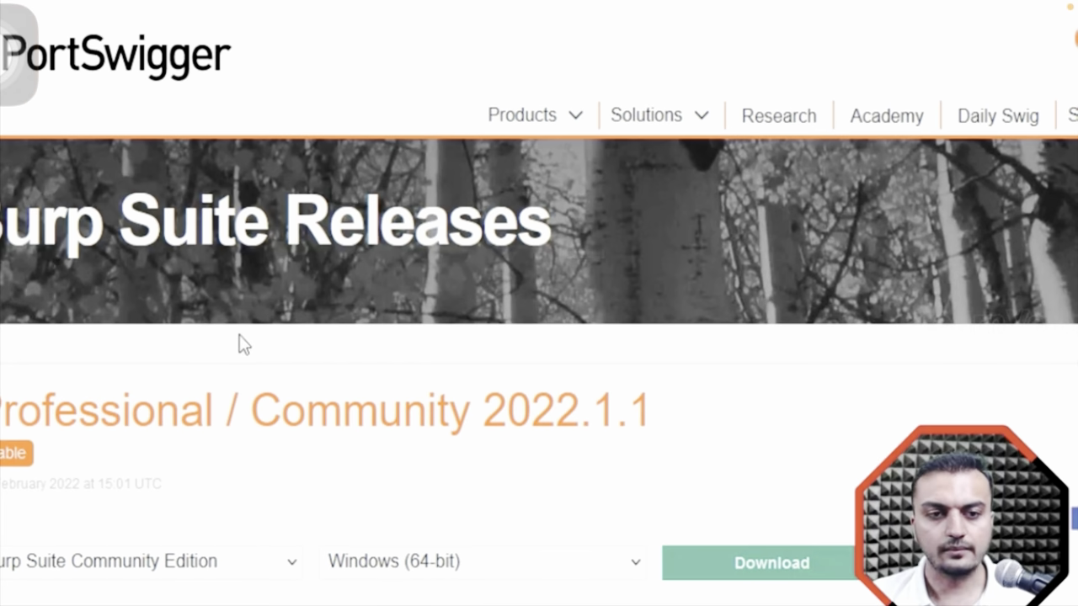
- Download Burp Suite Community Edition 2022.1.1 for Windows (64-bit) and save the installer file
{"action": "scroll", "coordinate": [235, 345], "scroll_direction": "down", "scroll_amount": 3}
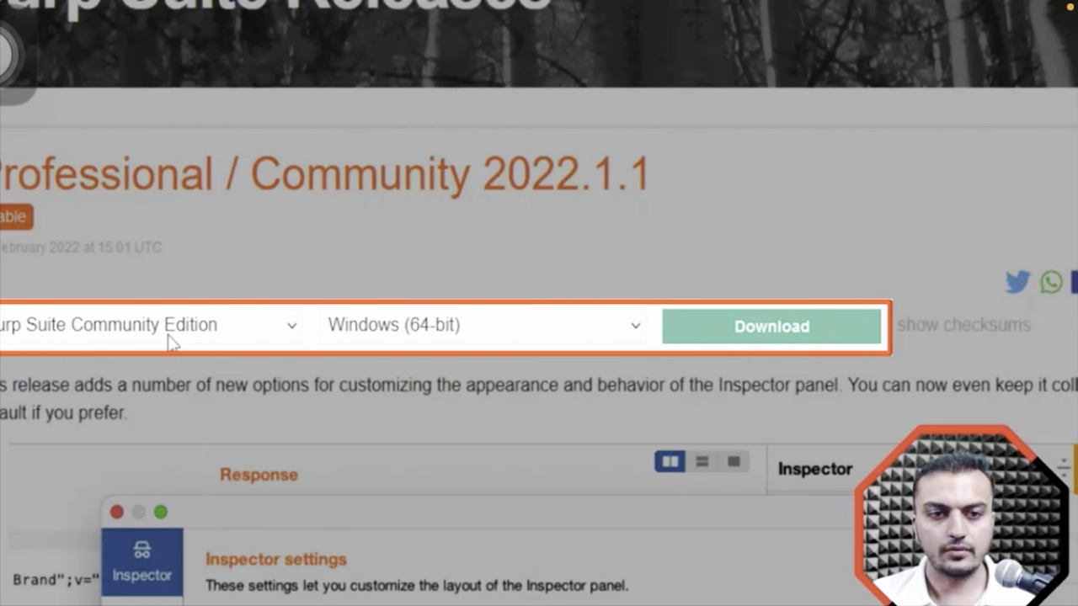
{"action": "left_click", "coordinate": [268, 337]}
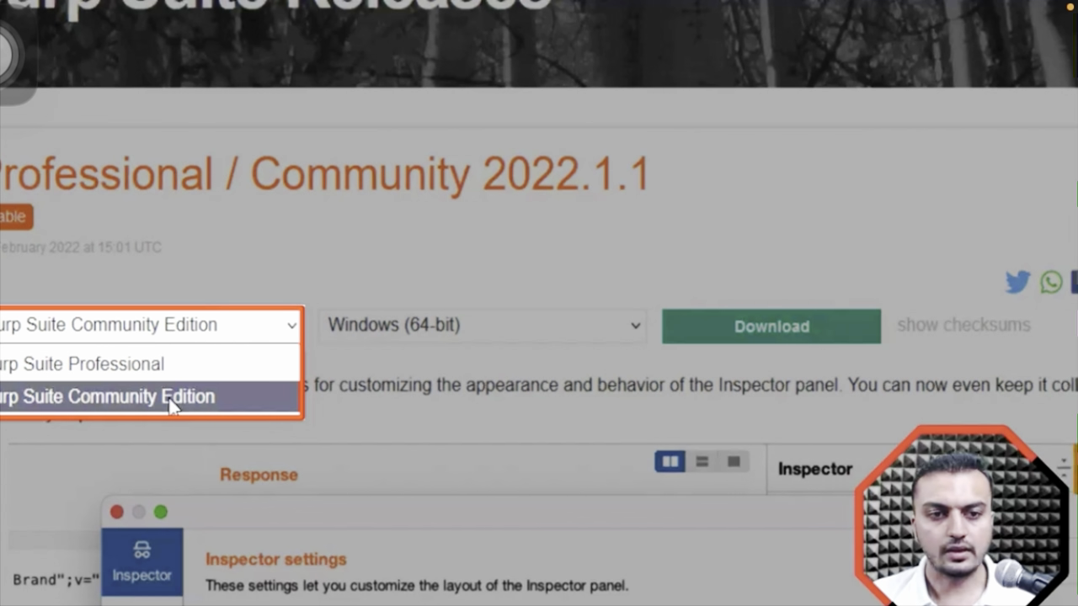
{"action": "left_click", "coordinate": [168, 396]}
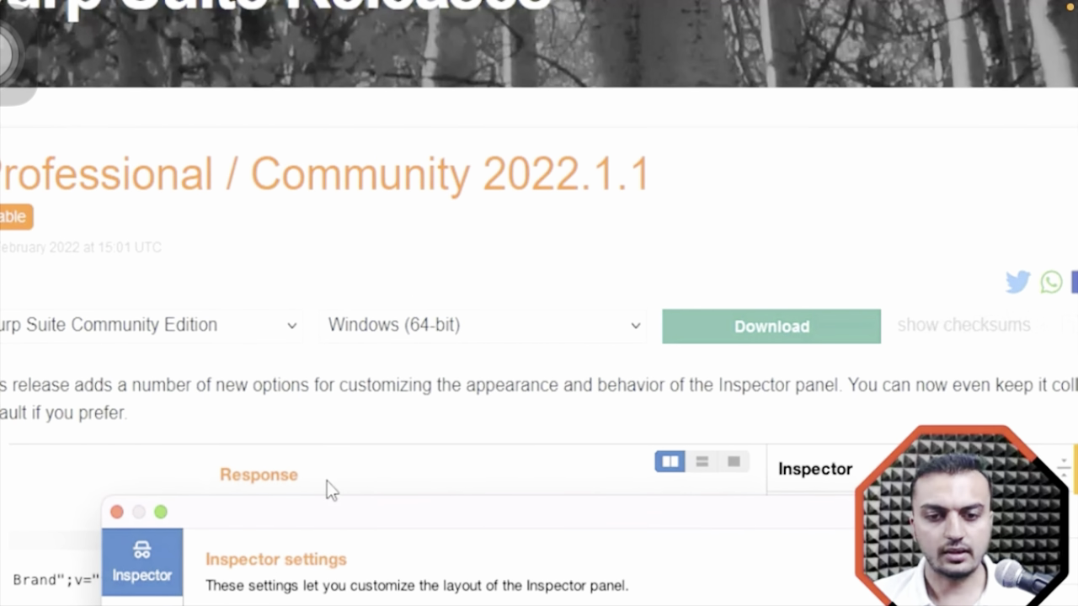
{"action": "left_click", "coordinate": [734, 325]}
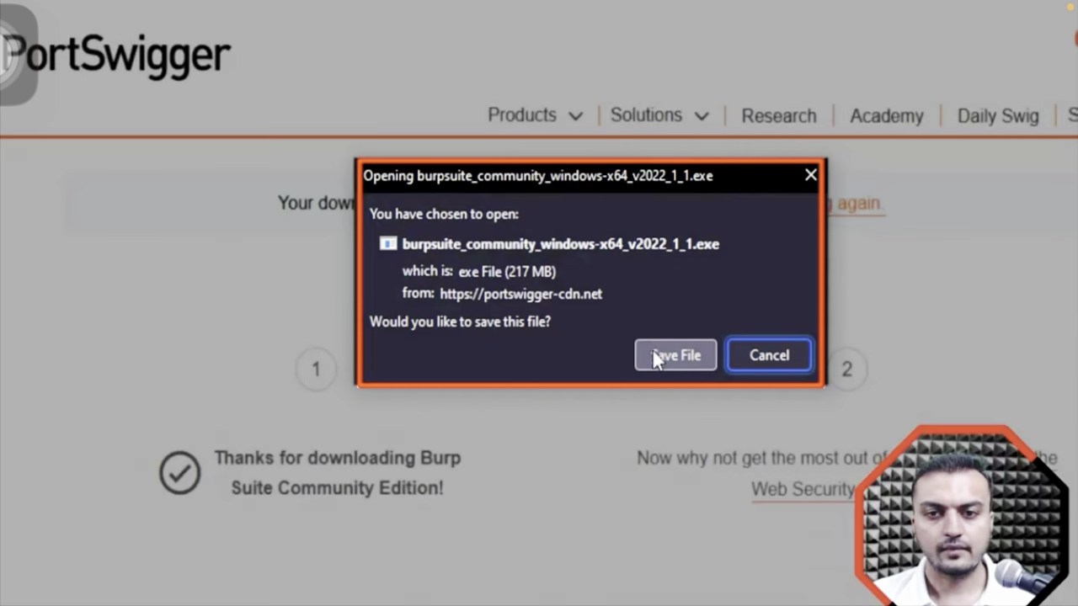
{"action": "left_click", "coordinate": [666, 356]}
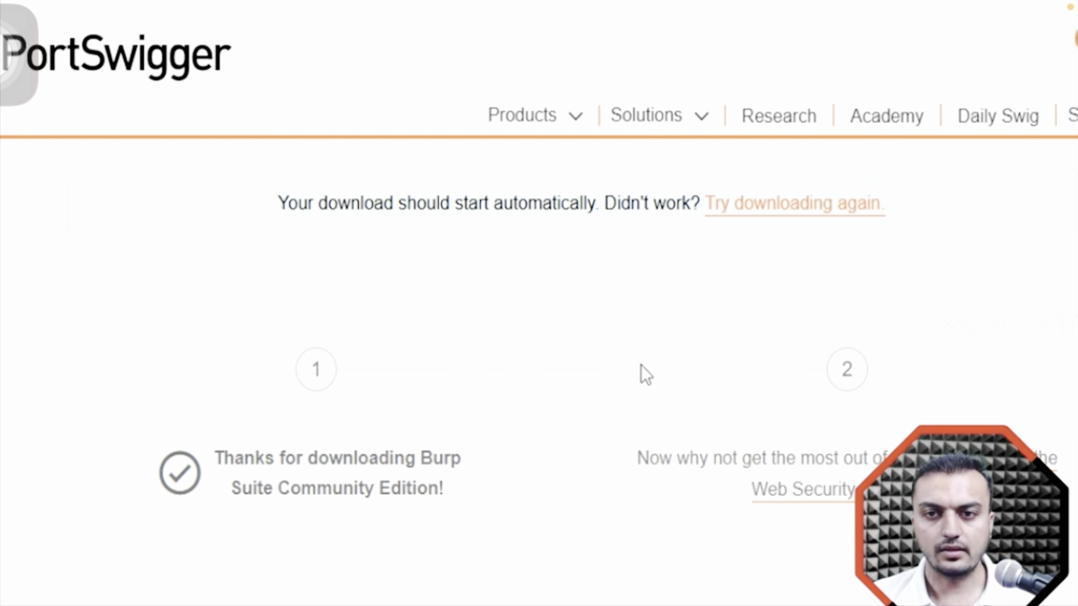
- Check the installer's download progress and open the folder containing burpsuite_community_windows-x64_v2022_1_1.exe
{"action": "scroll", "coordinate": [613, 390], "scroll_direction": "down", "scroll_amount": 10}
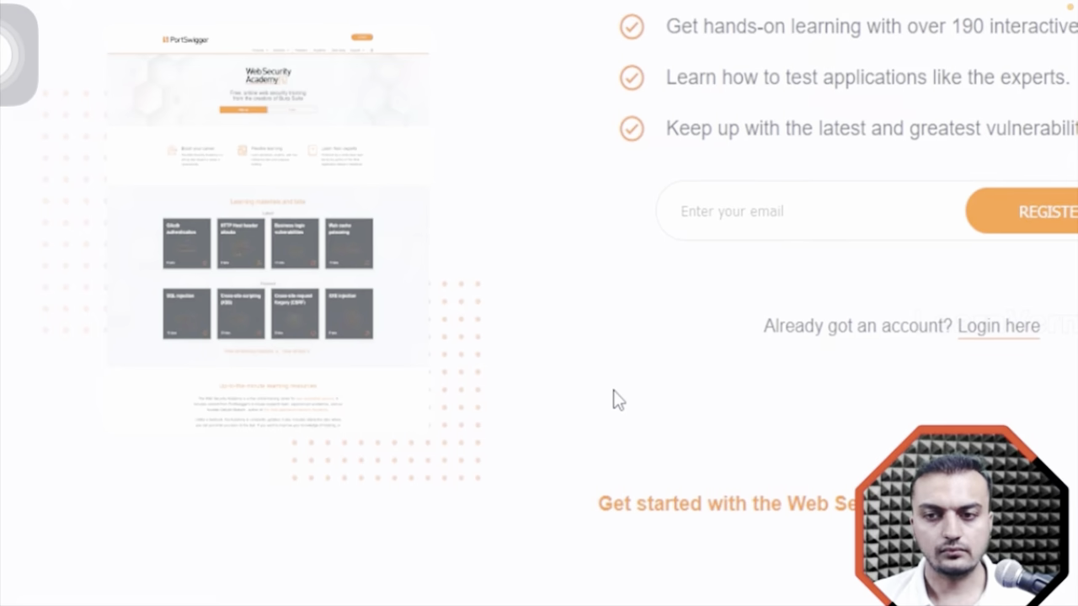
{"action": "scroll", "coordinate": [613, 401], "scroll_direction": "up", "scroll_amount": 10}
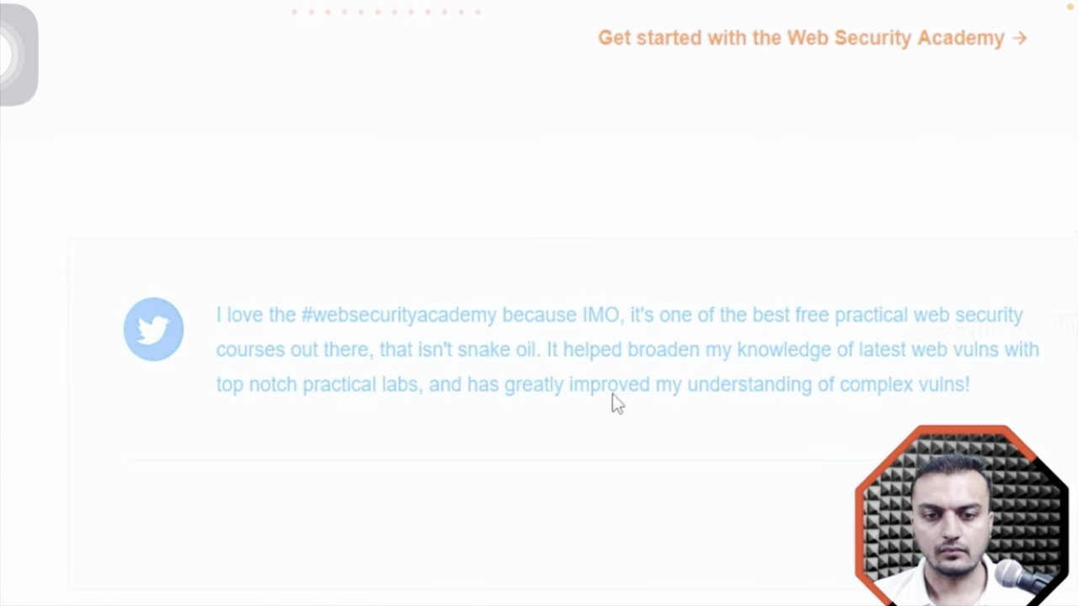
{"action": "left_click", "coordinate": [1045, 18]}
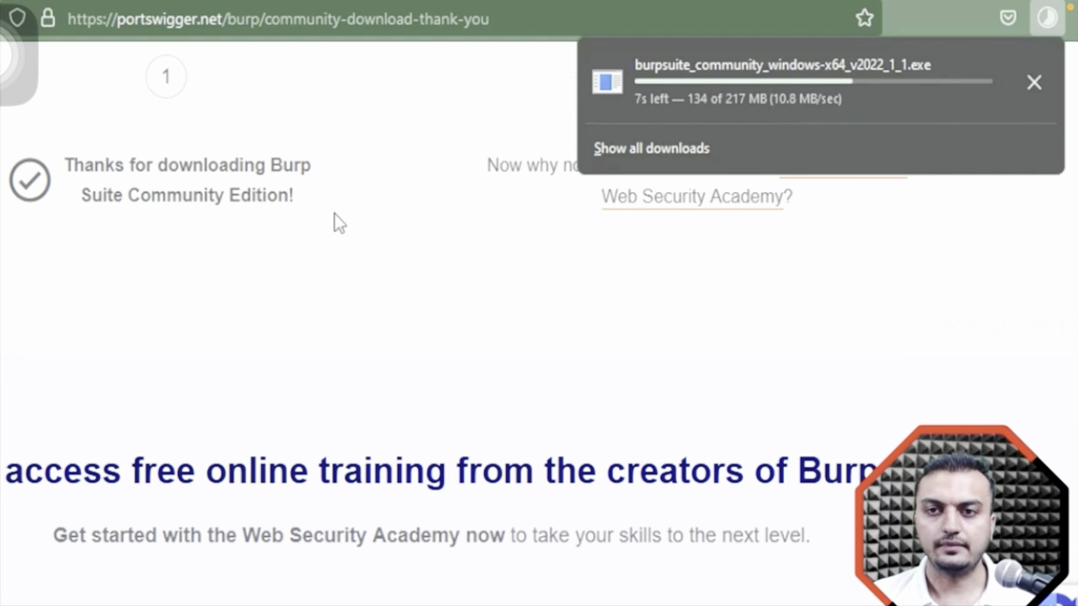
{"action": "left_click", "coordinate": [1054, 17]}
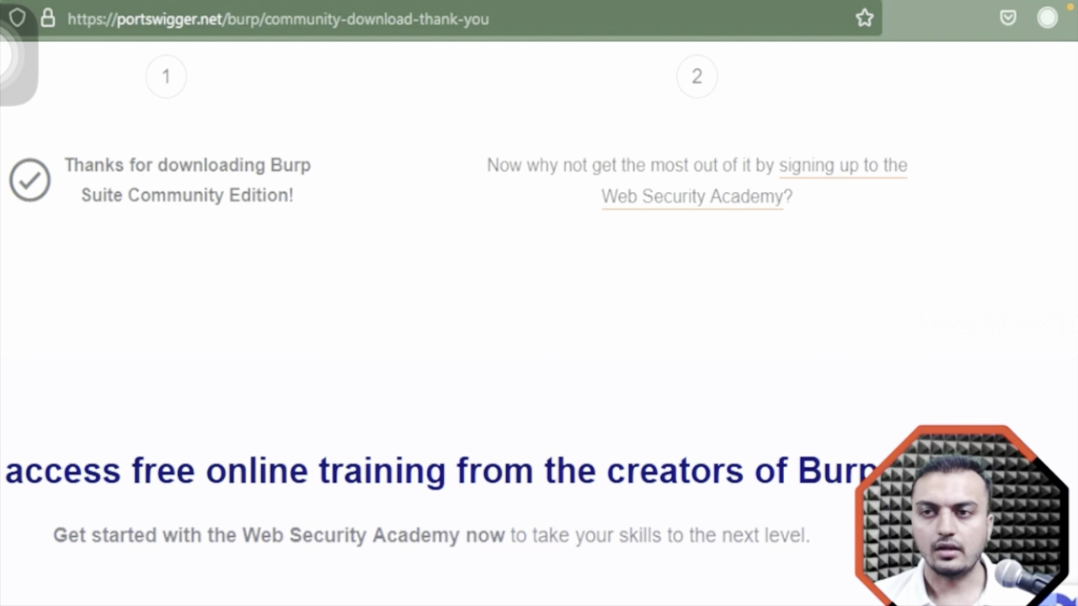
{"action": "left_click", "coordinate": [1059, 17]}
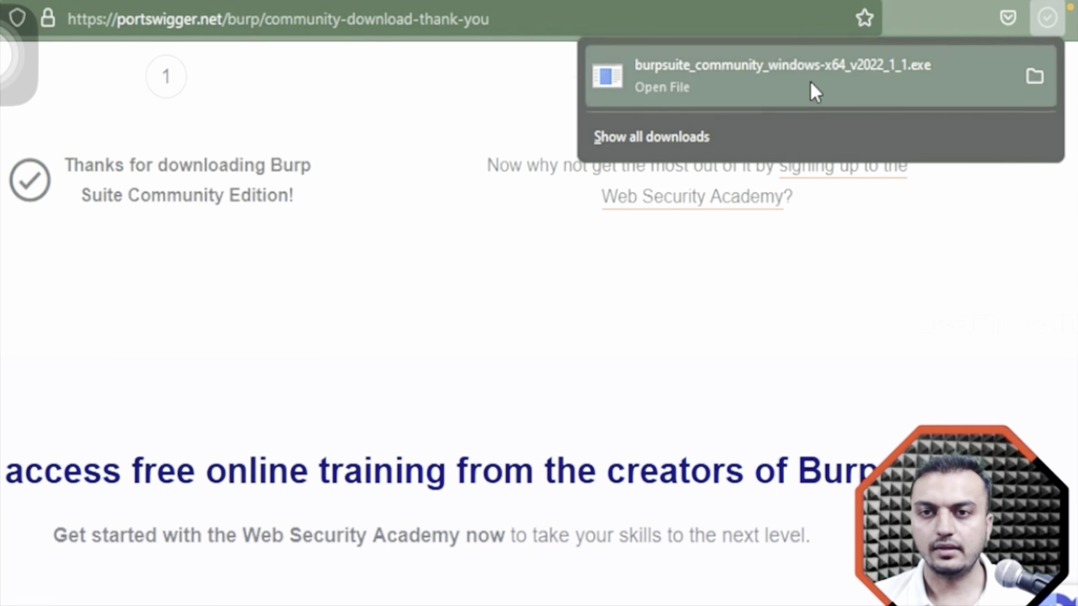
{"action": "left_click", "coordinate": [1031, 75]}
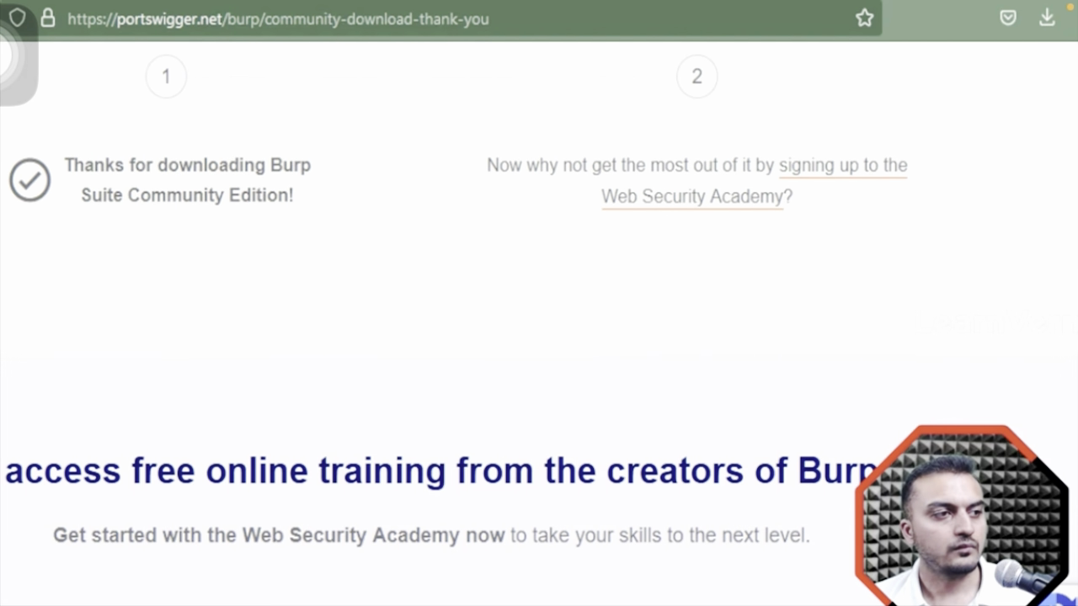
- Complete the Burp Suite Community Edition setup wizard, updating the existing installation
{"action": "left_click_drag", "start_coordinate": [469, 77], "coordinate": [315, 77]}
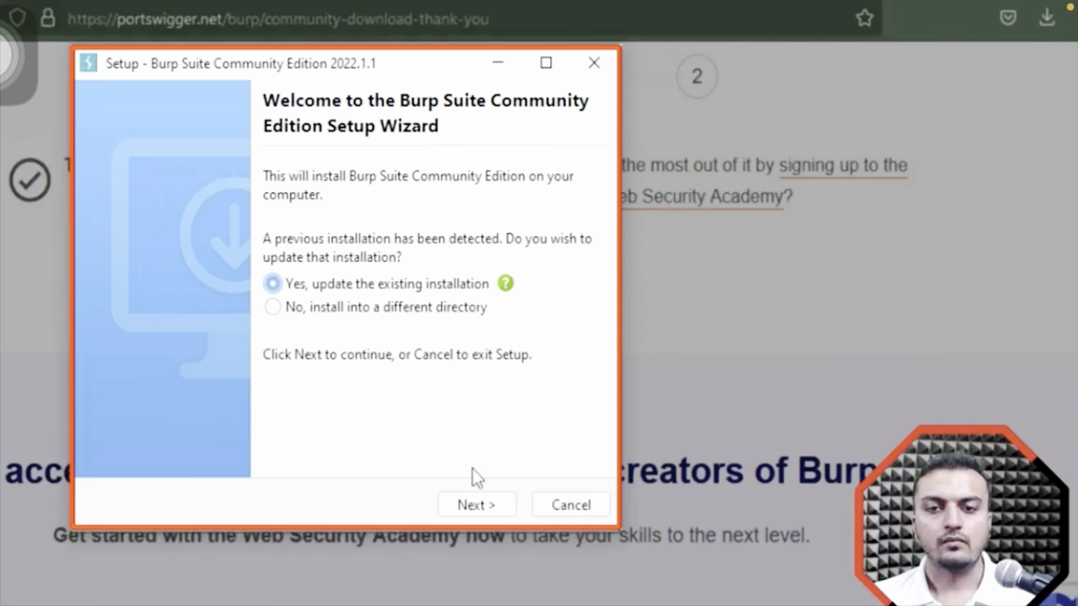
{"action": "left_click", "coordinate": [477, 502]}
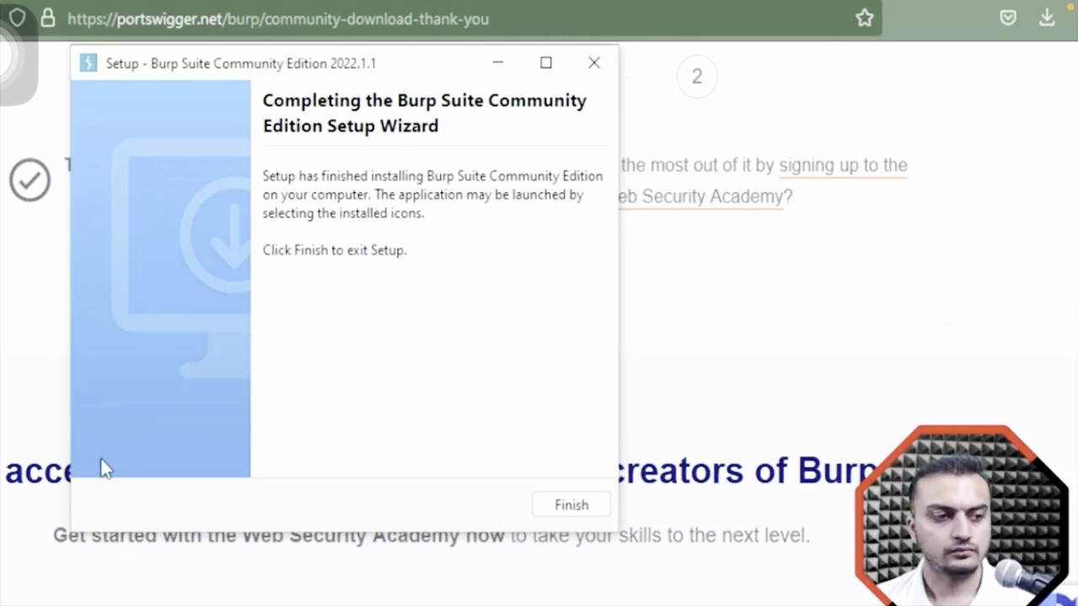
{"action": "left_click", "coordinate": [581, 514]}
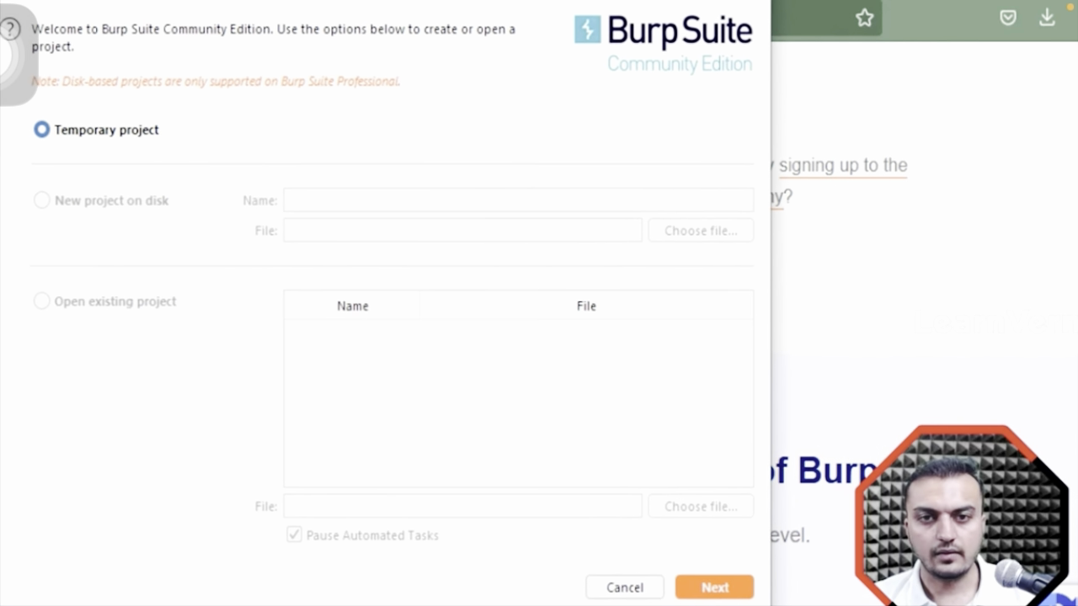
- Start Burp Suite with a temporary project using the Burp defaults
{"action": "left_click", "coordinate": [732, 1]}
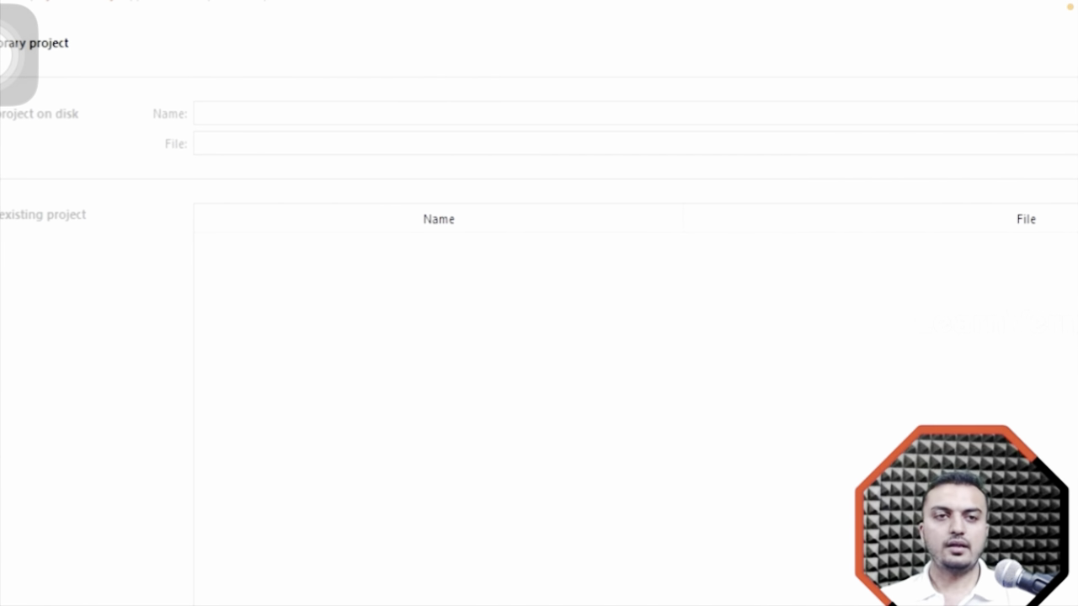
{"action": "left_click", "coordinate": [729, 498]}
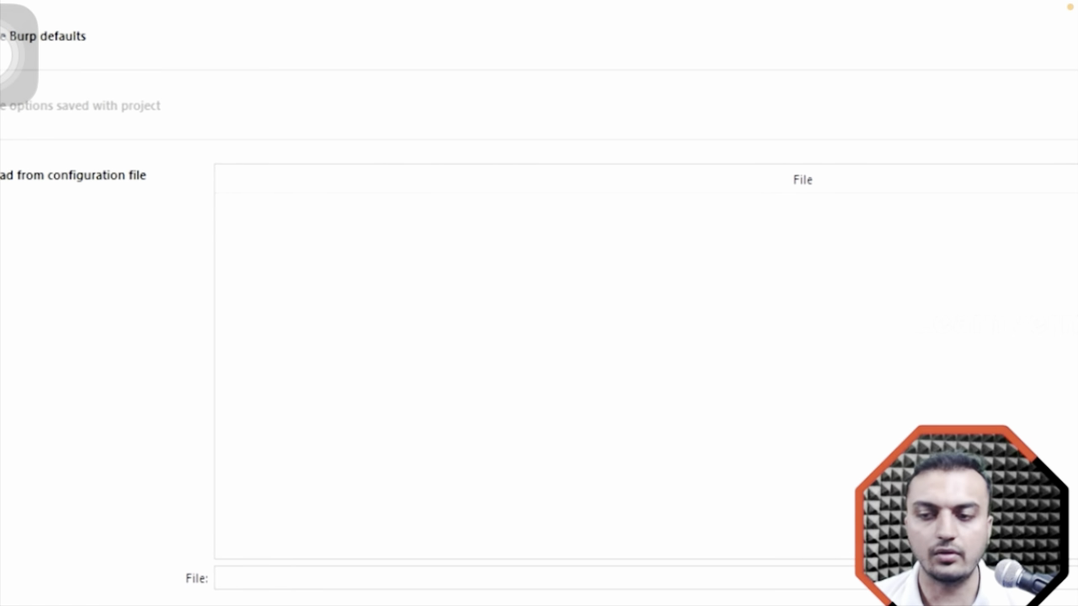
{"action": "key", "text": "Return"}
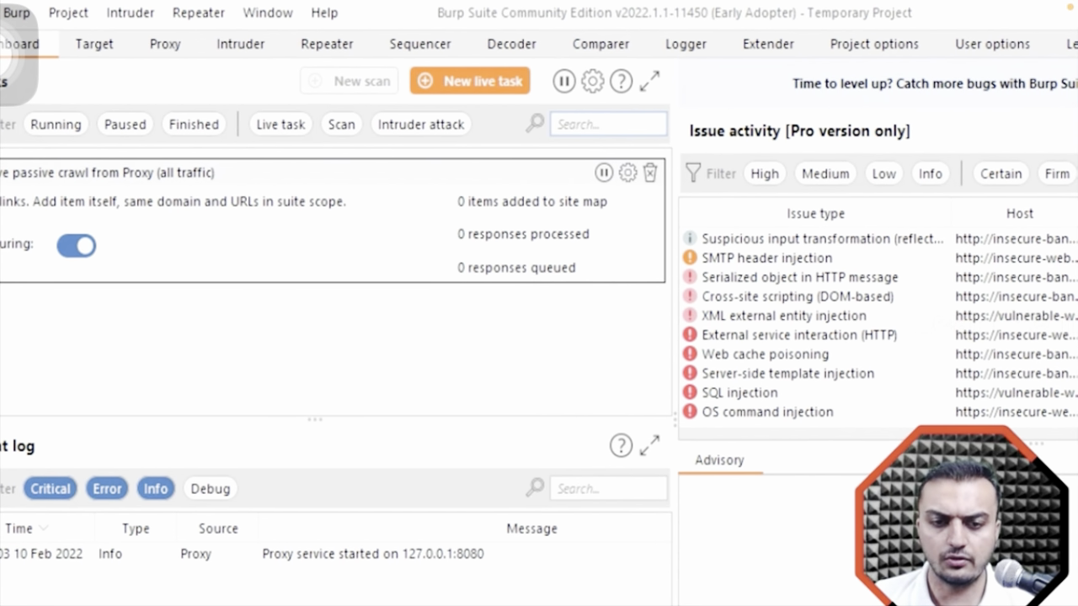
- Switch to the Kali Linux virtual machine in VirtualBox to view its Burp Suite, and minimize it again
{"action": "key", "text": "alt+Tab"}
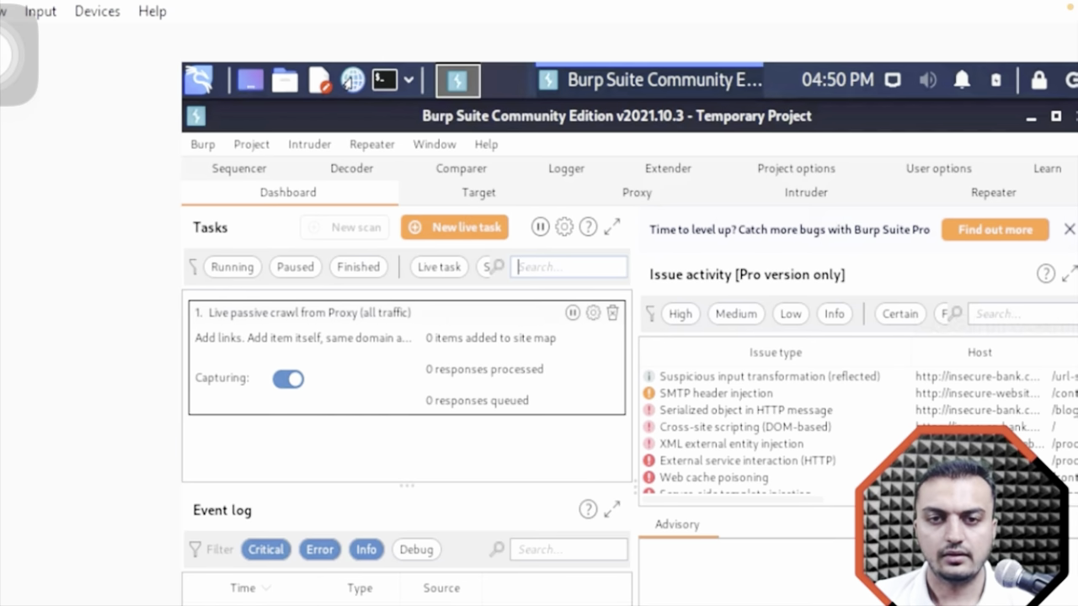
{"action": "left_click_drag", "start_coordinate": [699, 1], "coordinate": [562, 320]}
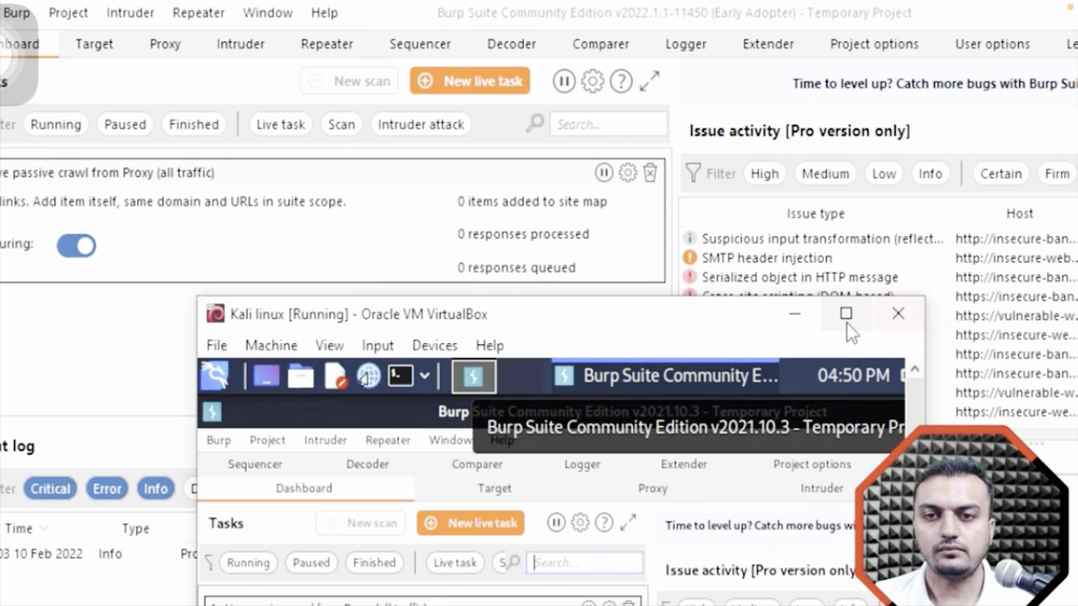
{"action": "left_click", "coordinate": [795, 313]}
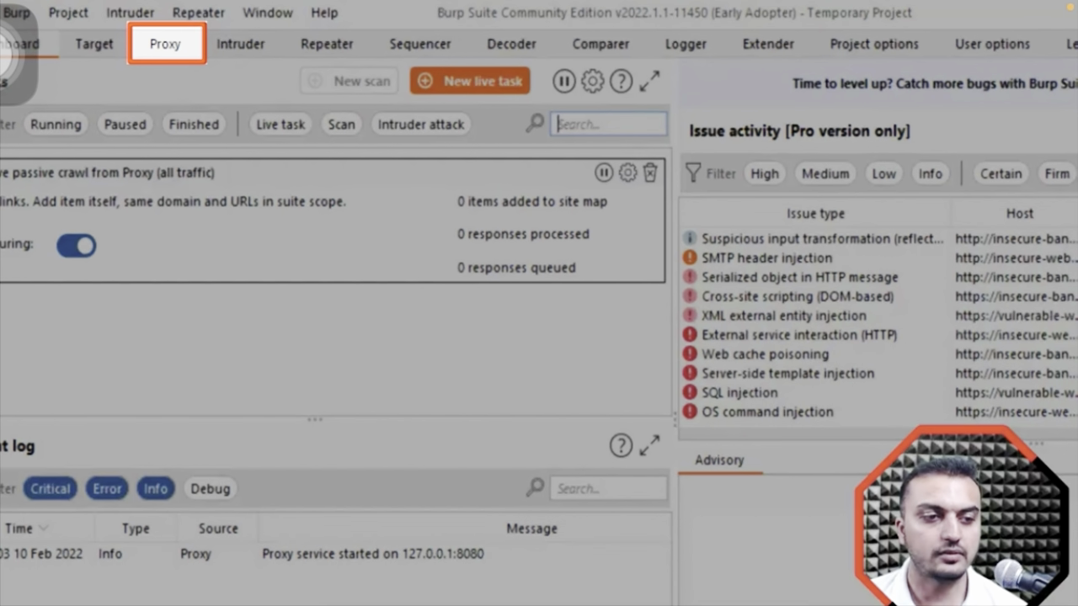
- Look through Burp Suite's Proxy, Target, Dashboard and Intruder sections
{"action": "left_click", "coordinate": [171, 47]}
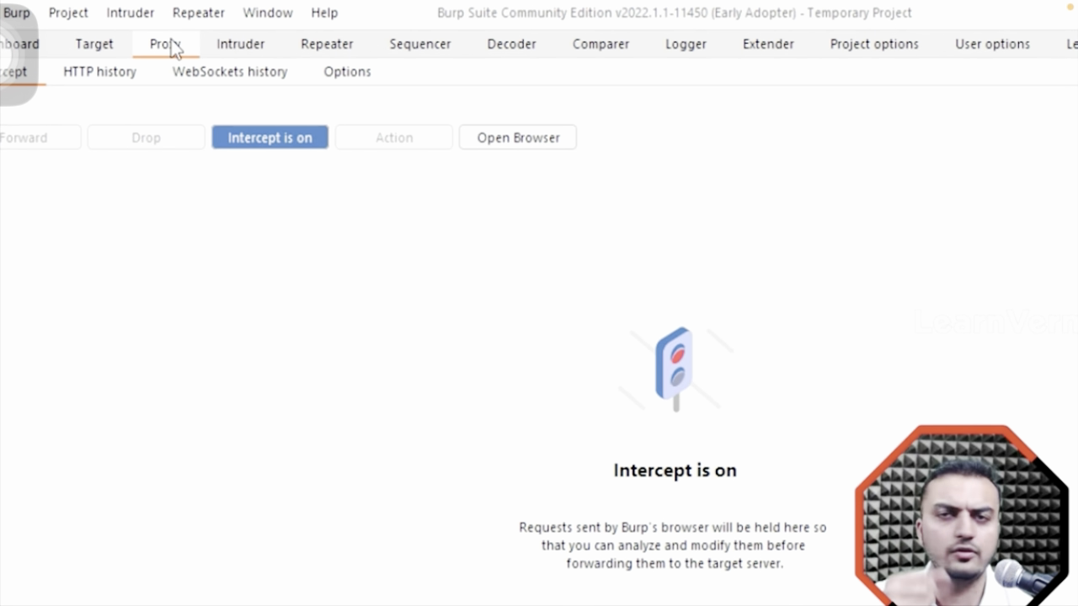
{"action": "left_click", "coordinate": [112, 45]}
{"action": "left_click", "coordinate": [28, 51]}
{"action": "left_click", "coordinate": [235, 43]}
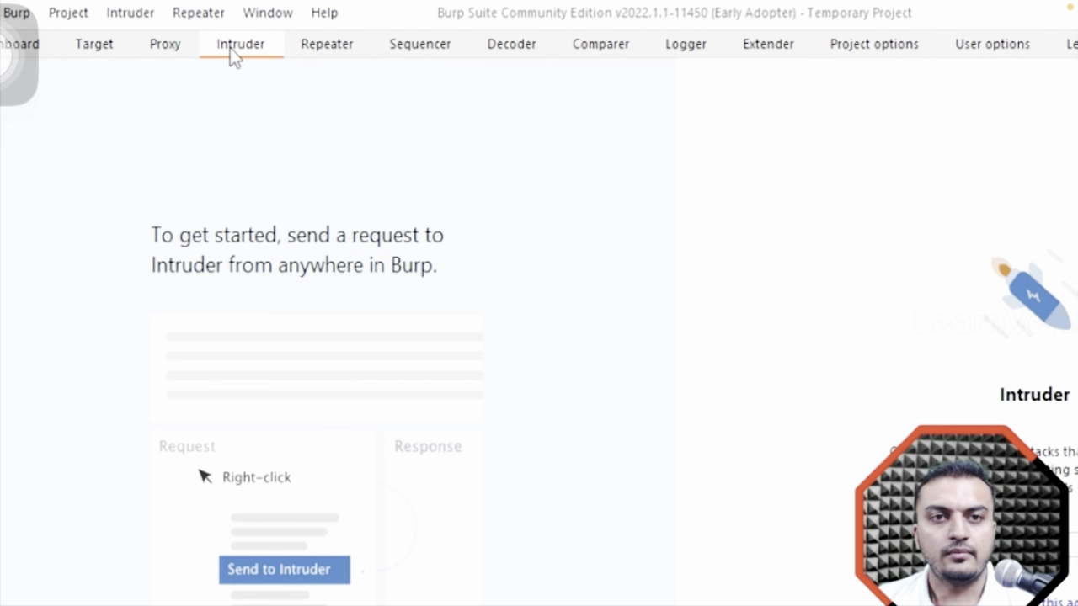
{"action": "left_click", "coordinate": [90, 46]}
- View the Proxy section's HTTP history and open the Proxy options with the listener settings
{"action": "left_click", "coordinate": [160, 45]}
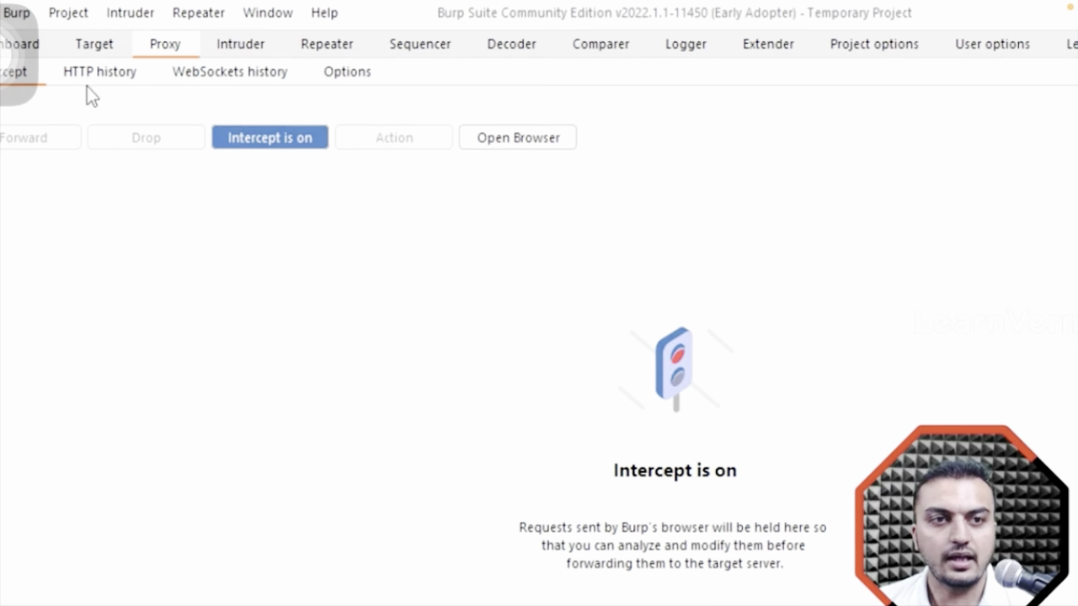
{"action": "left_click", "coordinate": [90, 73]}
{"action": "left_click", "coordinate": [361, 76]}
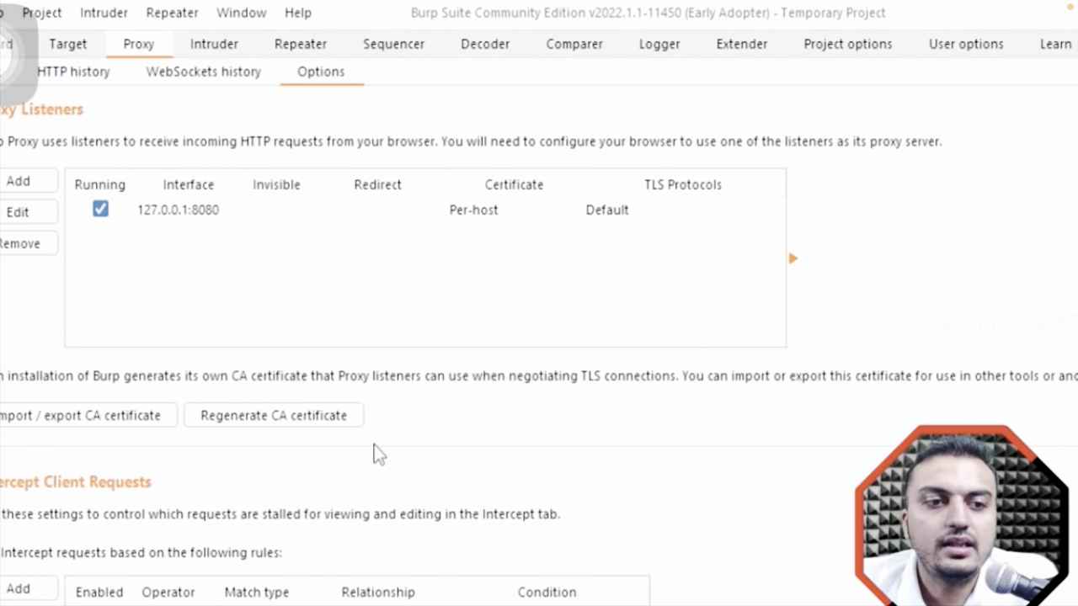
{"action": "left_click", "coordinate": [30, 428]}
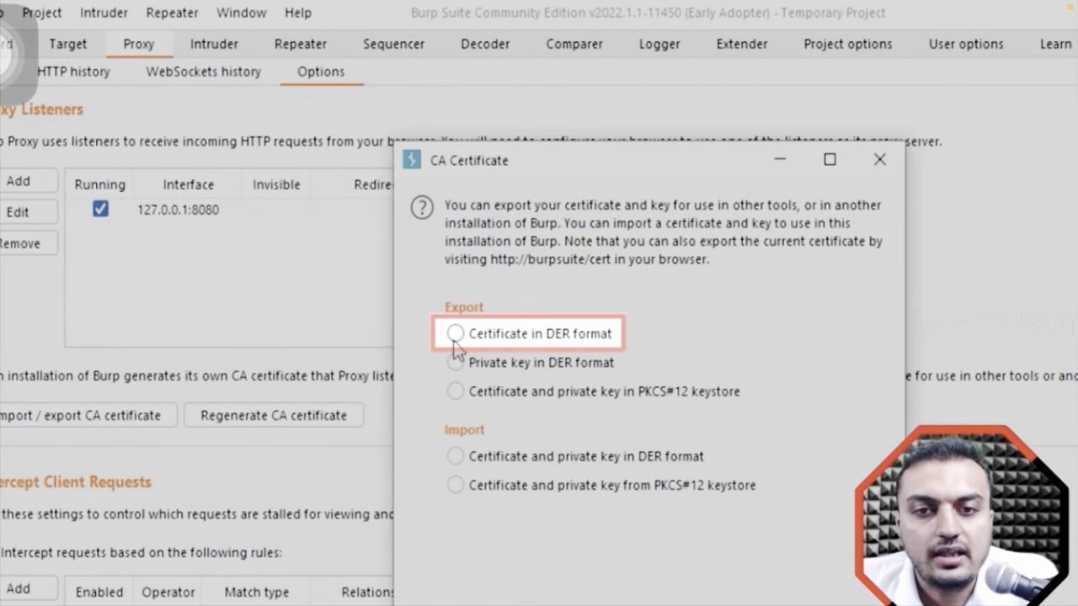
{"action": "left_click", "coordinate": [455, 333]}
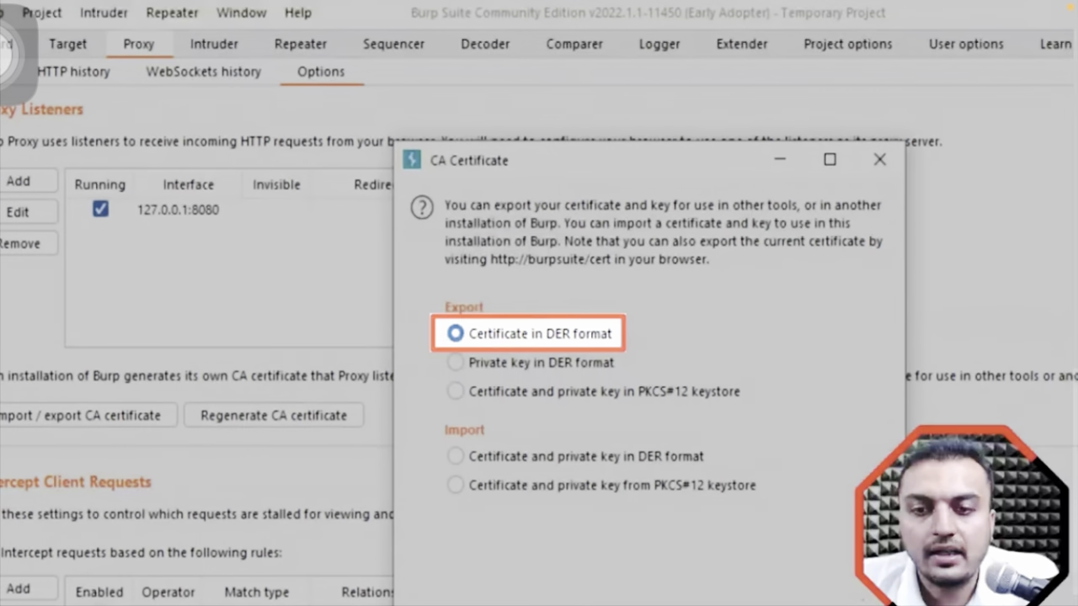
{"action": "left_click", "coordinate": [842, 603]}
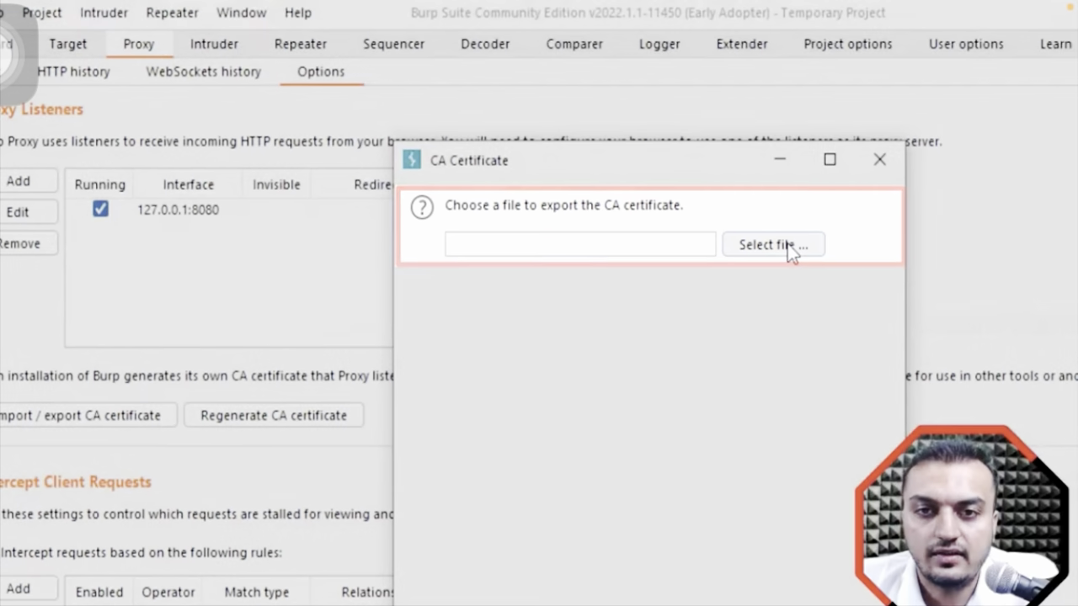
{"action": "left_click", "coordinate": [783, 244]}
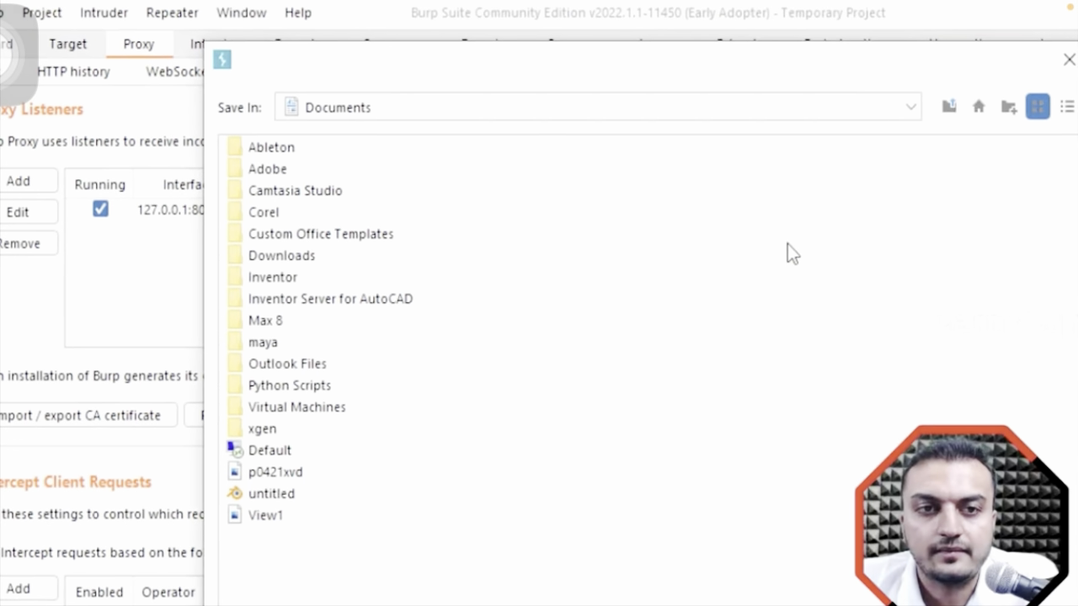
{"action": "left_click", "coordinate": [1061, 67]}
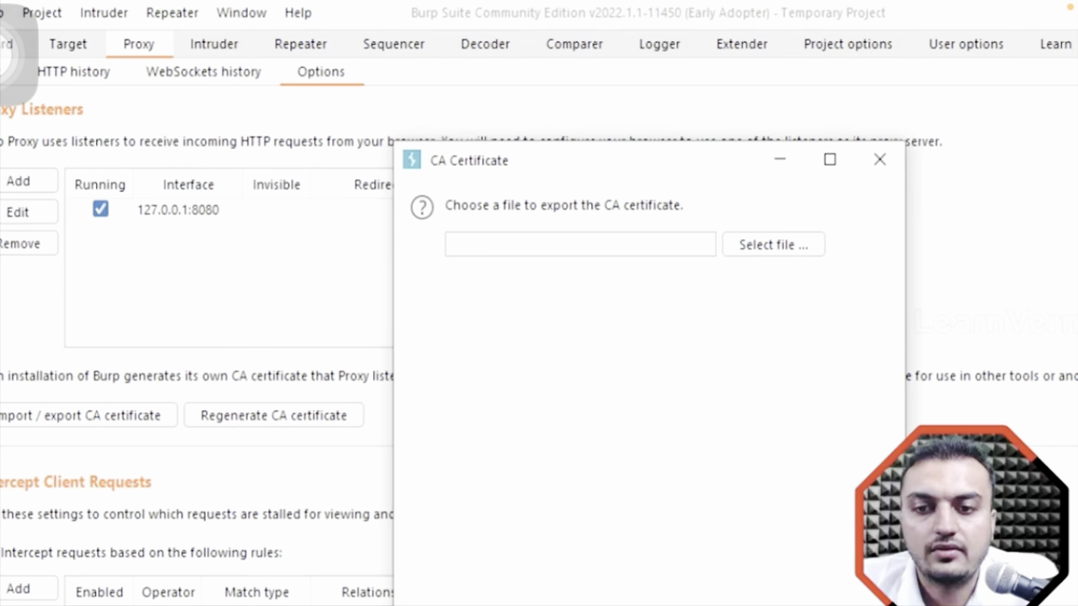
{"action": "left_click", "coordinate": [747, 248]}
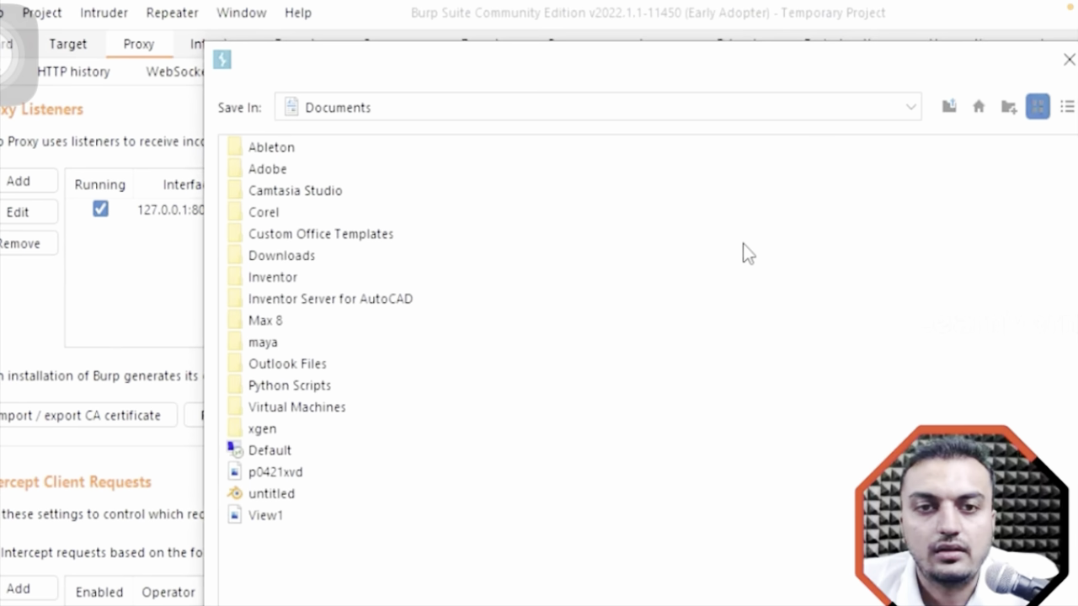
{"action": "key", "text": "Escape"}
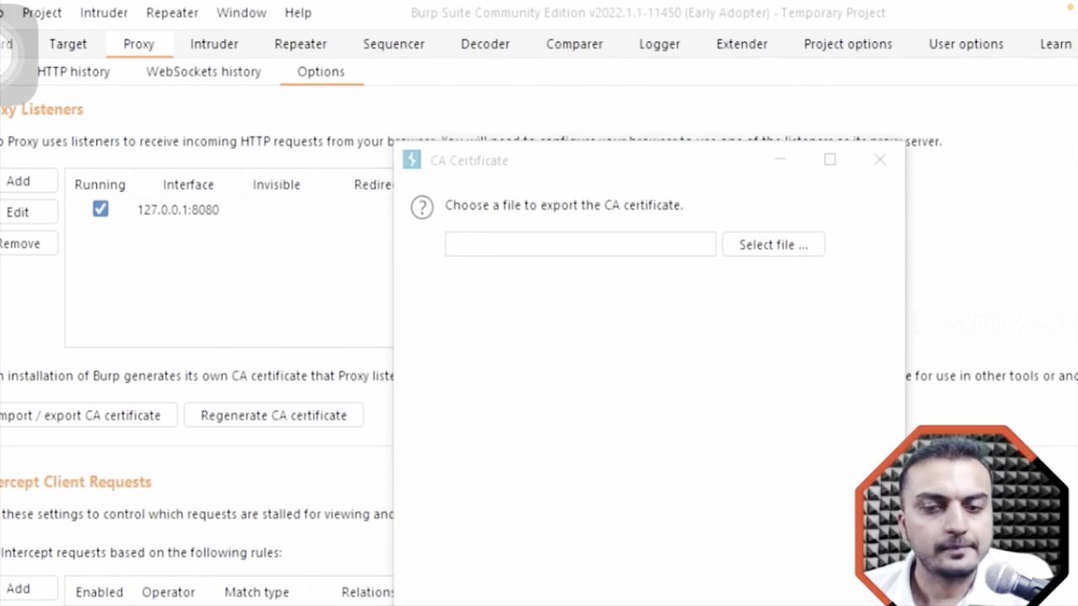
{"action": "key", "text": "alt+Tab"}
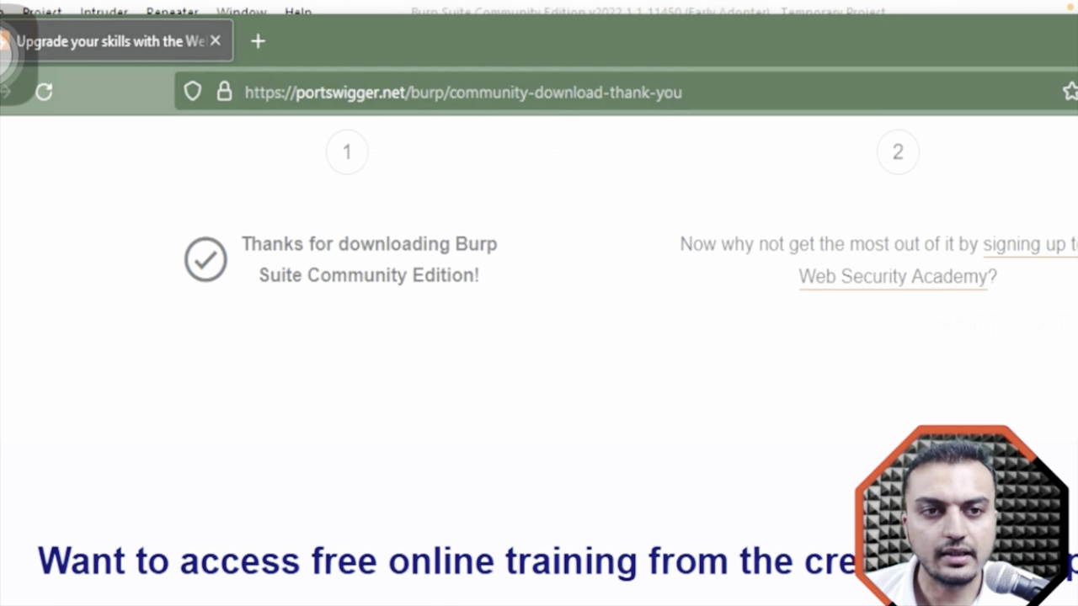
{"action": "left_click", "coordinate": [254, 40]}
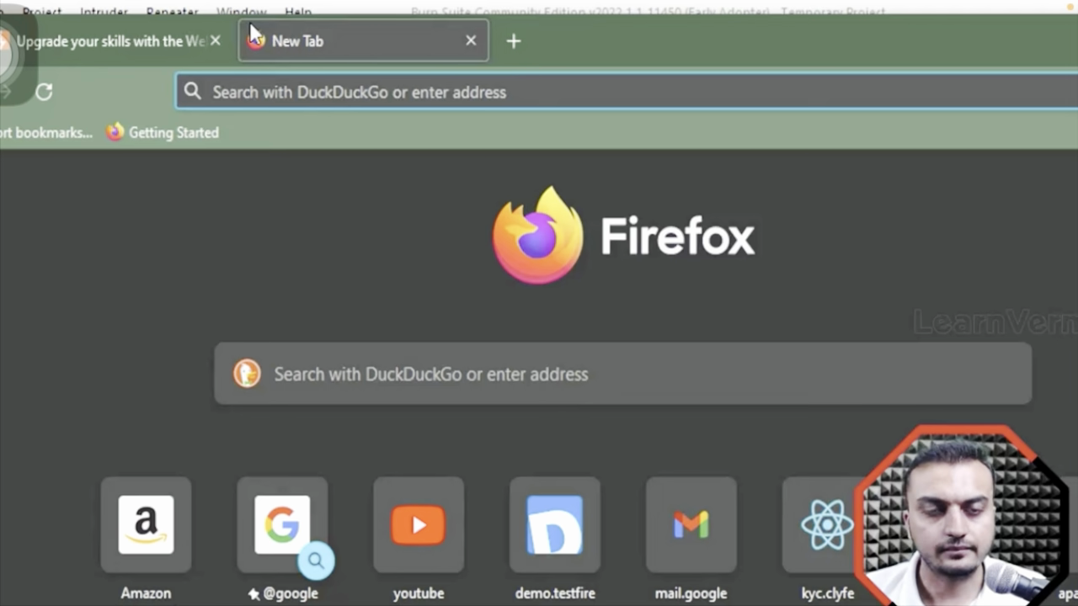
{"action": "type", "text": "http://burp"}
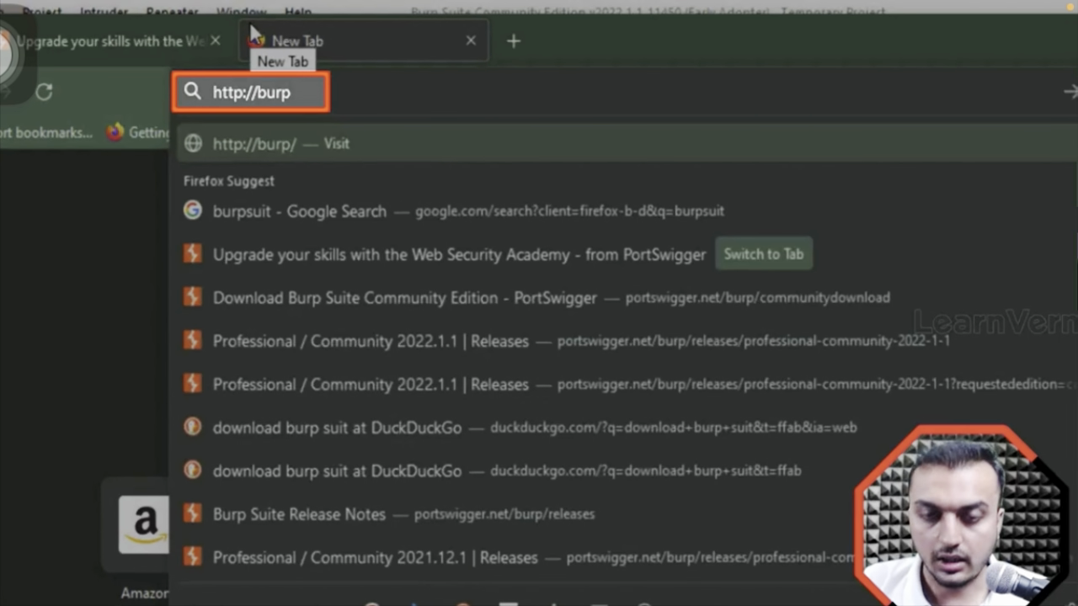
{"action": "key", "text": "Return"}
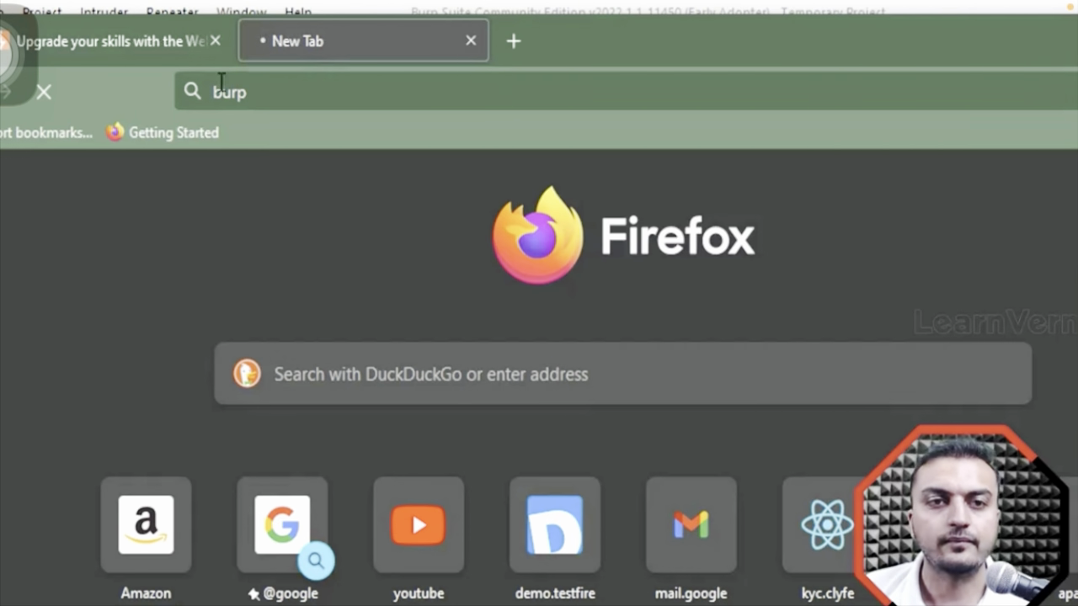
{"action": "key", "text": "alt+Tab"}
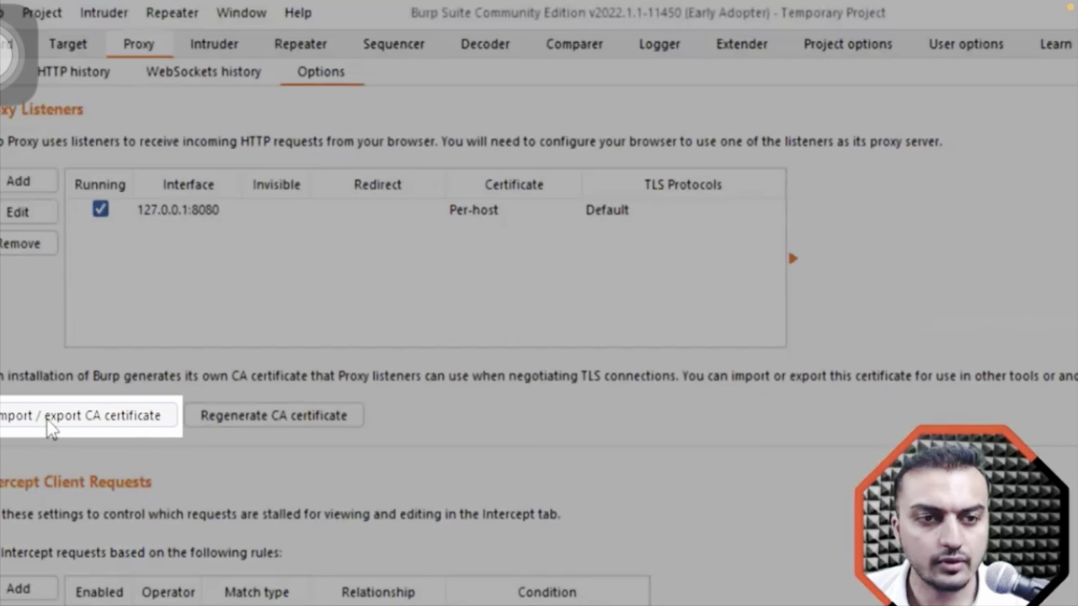
- Start exporting Burp's CA certificate in DER format and choose the Burp folder inside 10-2-2022 as its destination
{"action": "left_click", "coordinate": [48, 428]}
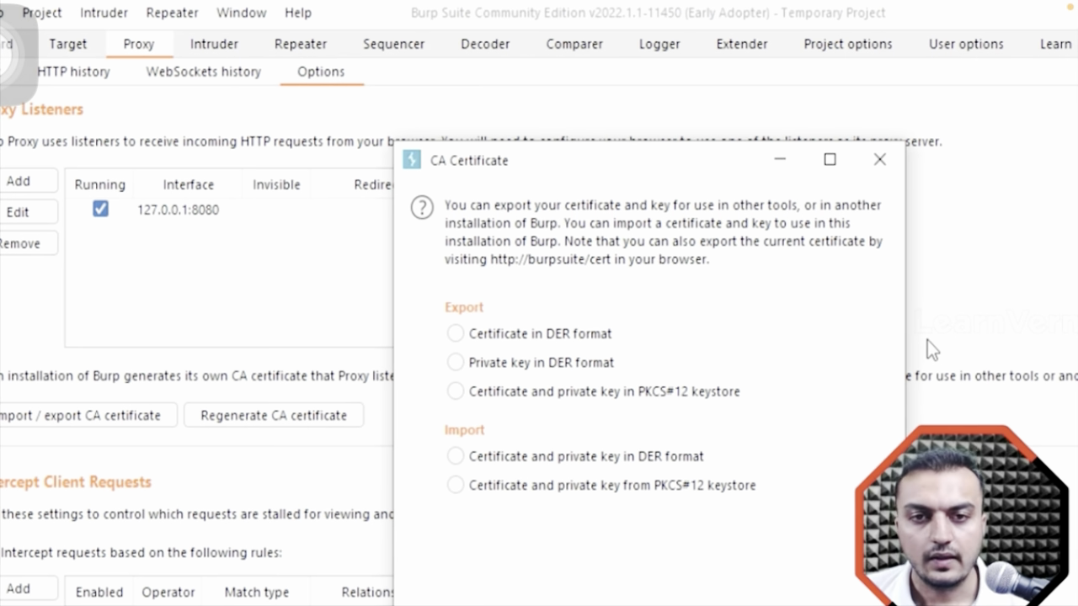
{"action": "left_click", "coordinate": [454, 335]}
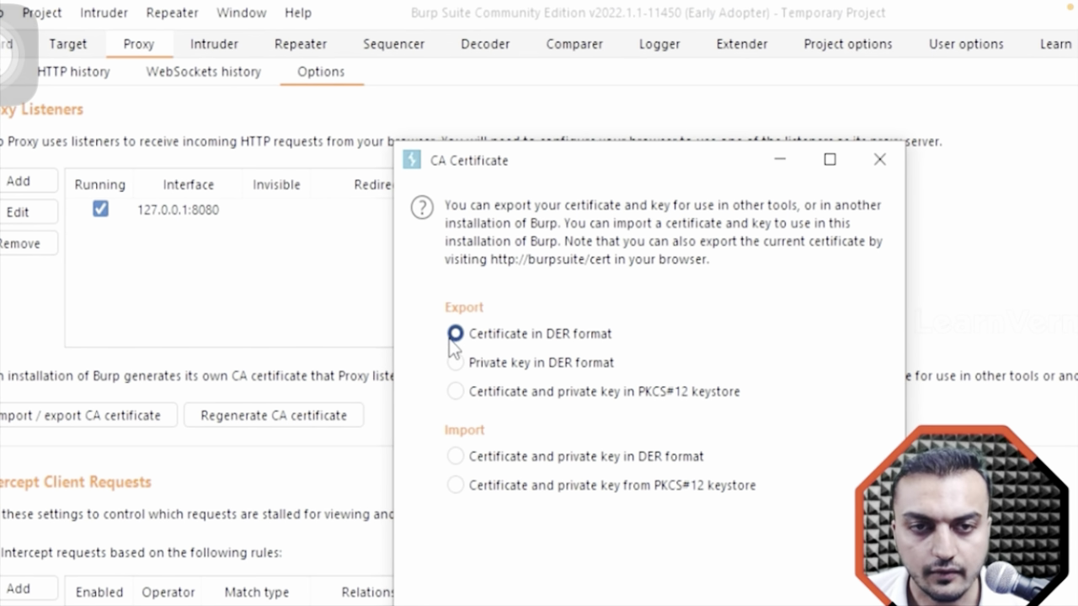
{"action": "left_click", "coordinate": [753, 605]}
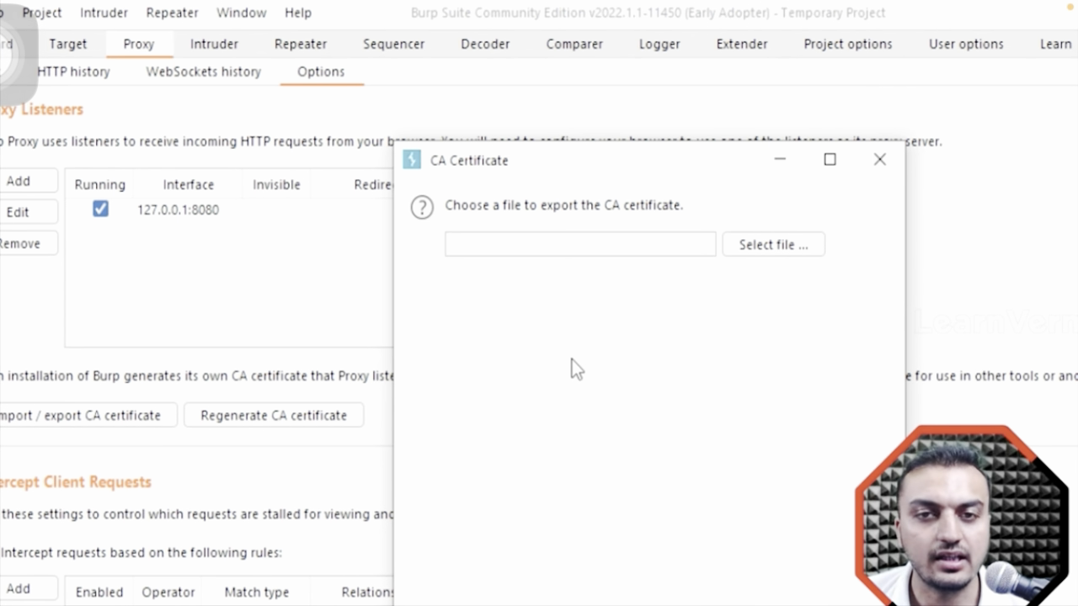
{"action": "left_click", "coordinate": [774, 245]}
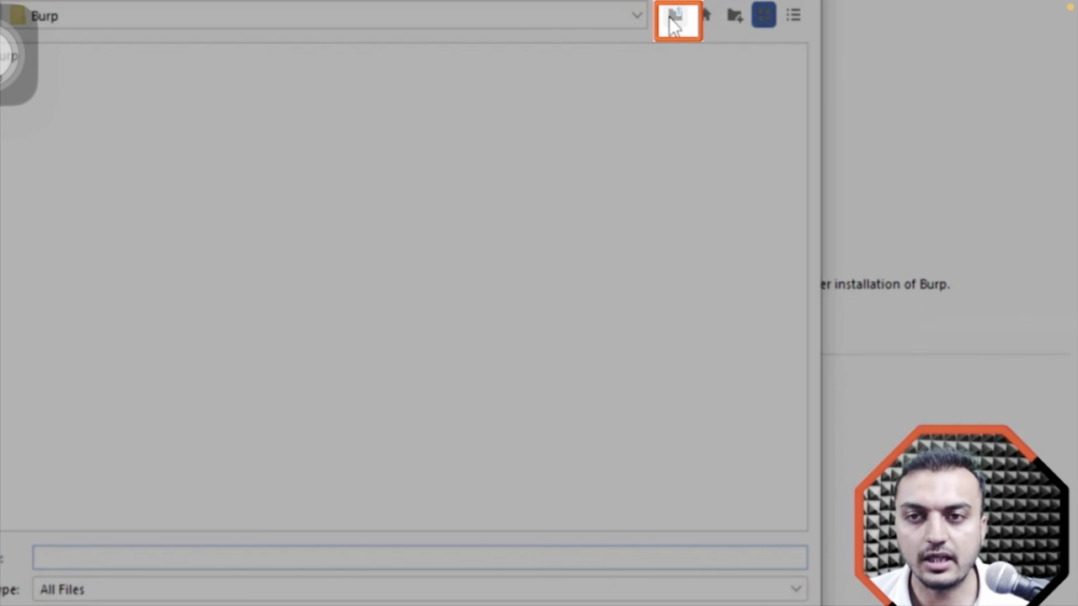
{"action": "left_click", "coordinate": [674, 16]}
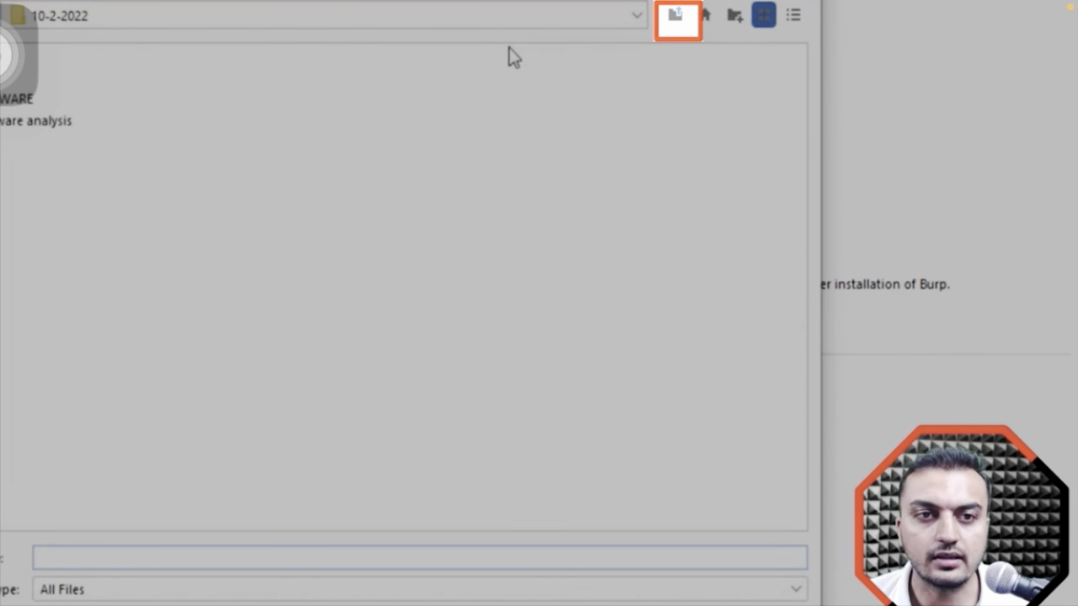
{"action": "double_click", "coordinate": [11, 62]}
- Name the certificate file BURP, overwrite the existing file, and complete the CA certificate export
{"action": "left_click", "coordinate": [45, 558]}
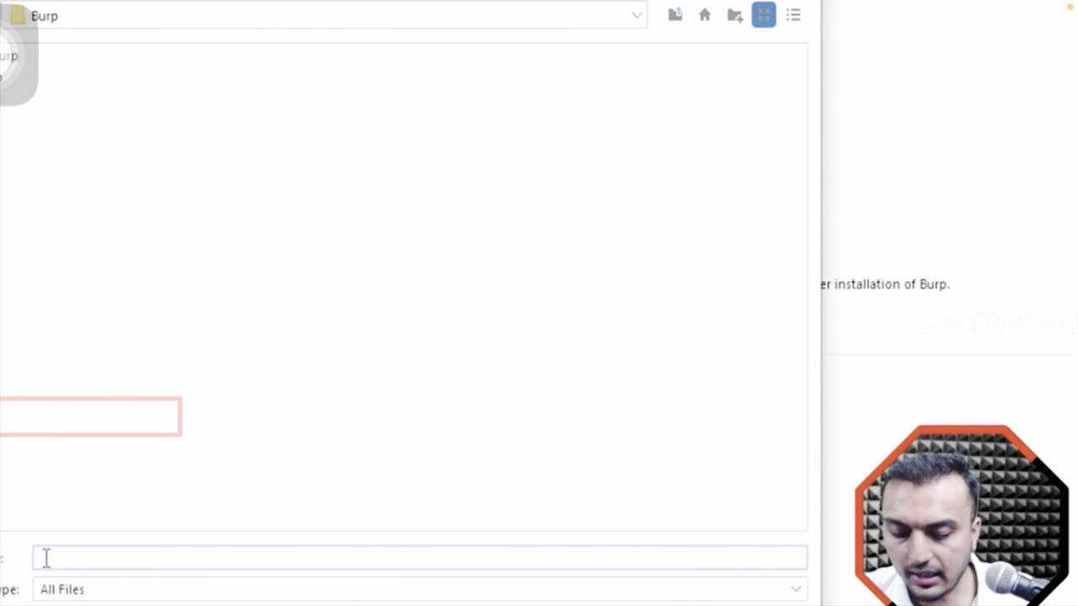
{"action": "type", "text": "BURP"}
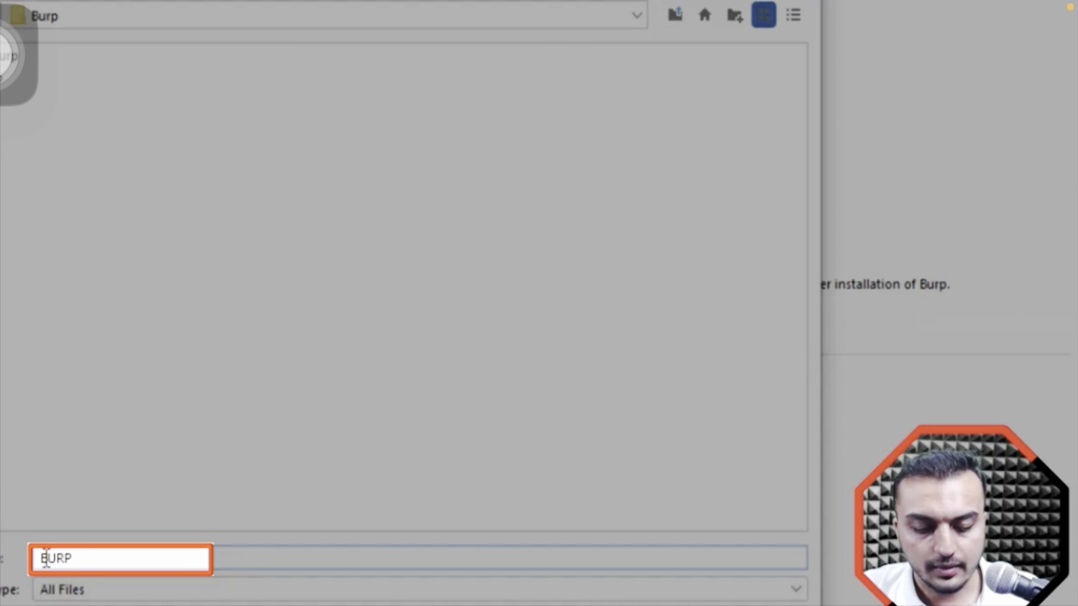
{"action": "key", "text": "BackSpace"}
{"action": "key", "text": "BackSpace"}
{"action": "key", "text": "BackSpace"}
{"action": "key", "text": "BackSpace"}
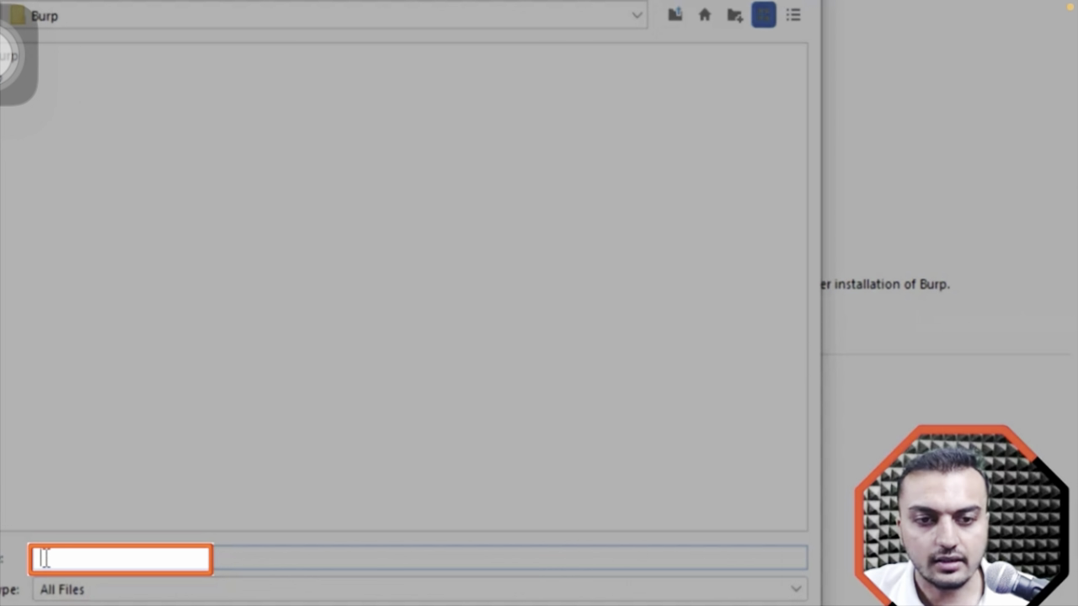
{"action": "type", "text": "burp"}
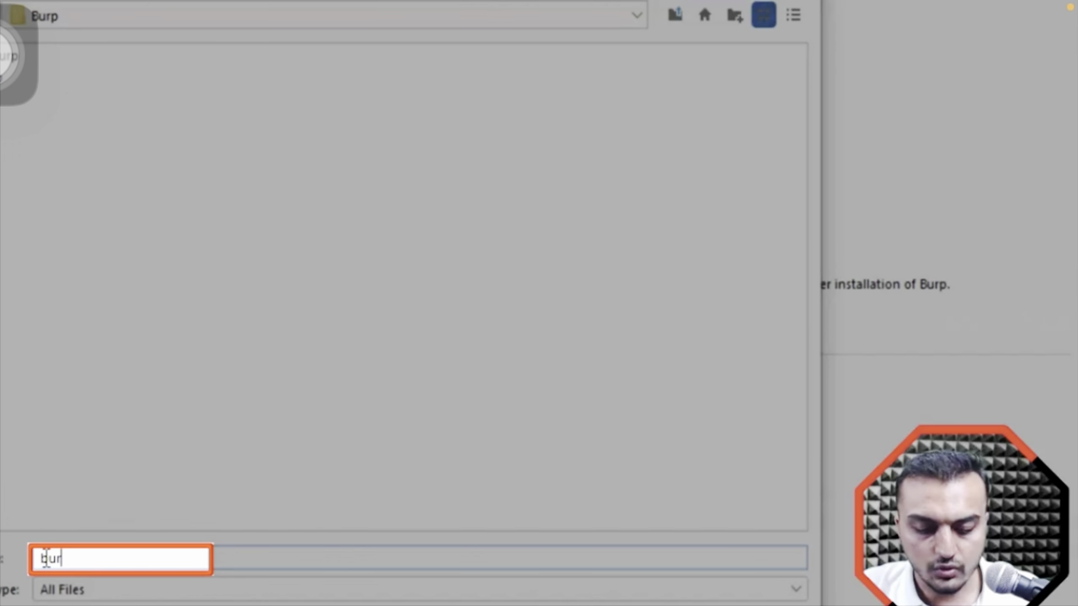
{"action": "key", "text": "BackSpace"}
{"action": "key", "text": "BackSpace"}
{"action": "key", "text": "BackSpace"}
{"action": "key", "text": "BackSpace"}
{"action": "type", "text": "BURPO"}
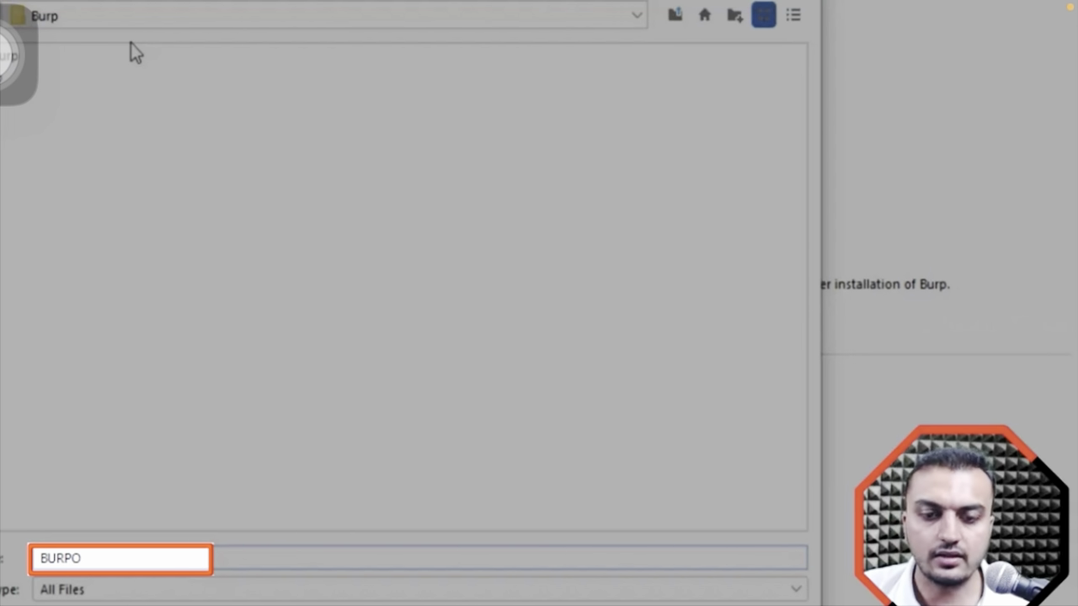
{"action": "key", "text": "BackSpace"}
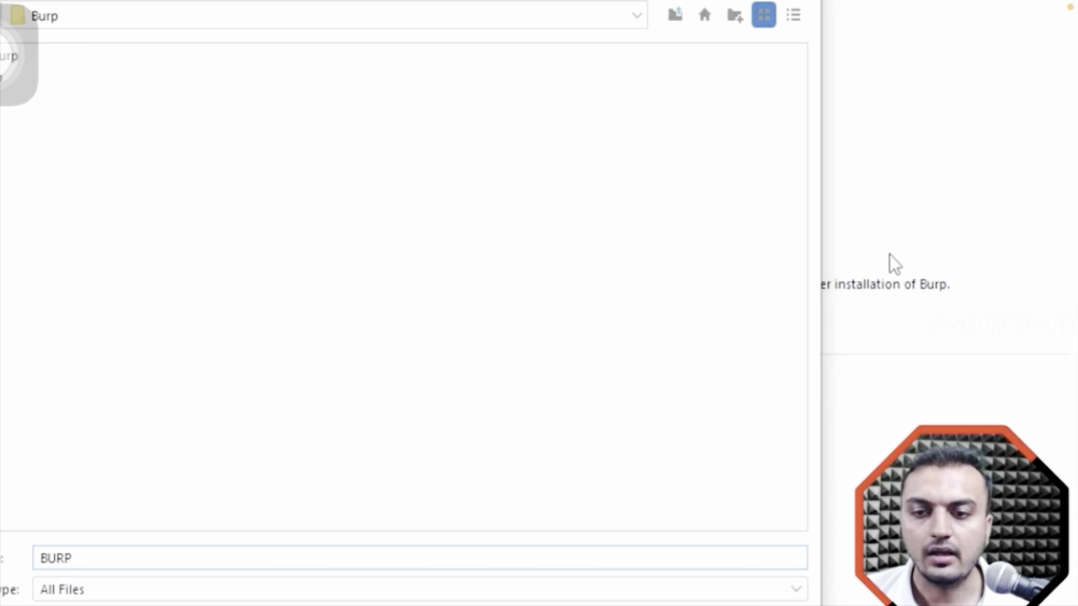
{"action": "key", "text": "Return"}
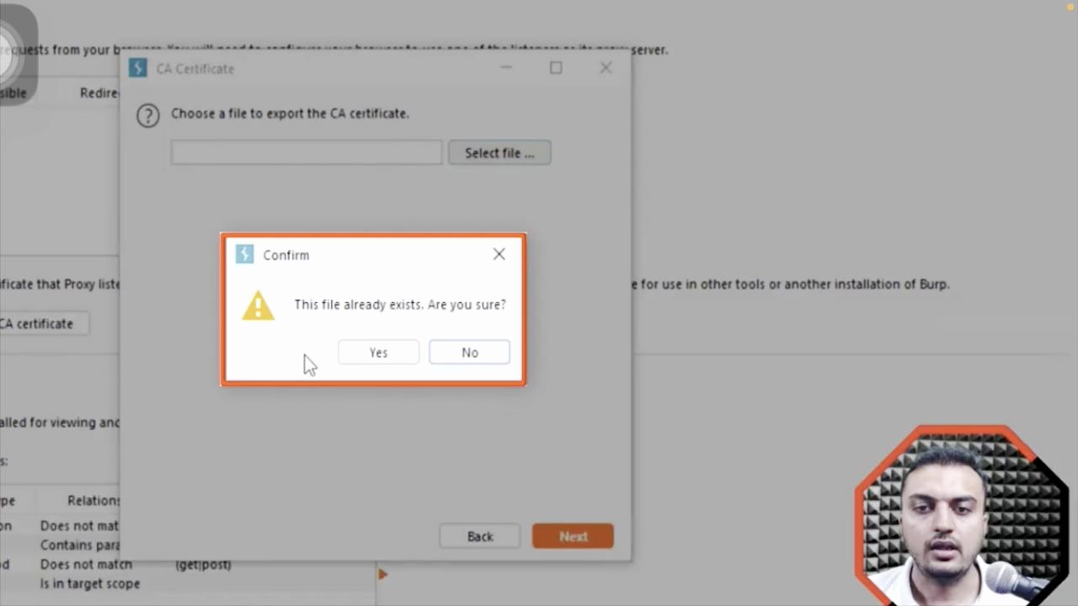
{"action": "left_click", "coordinate": [369, 356]}
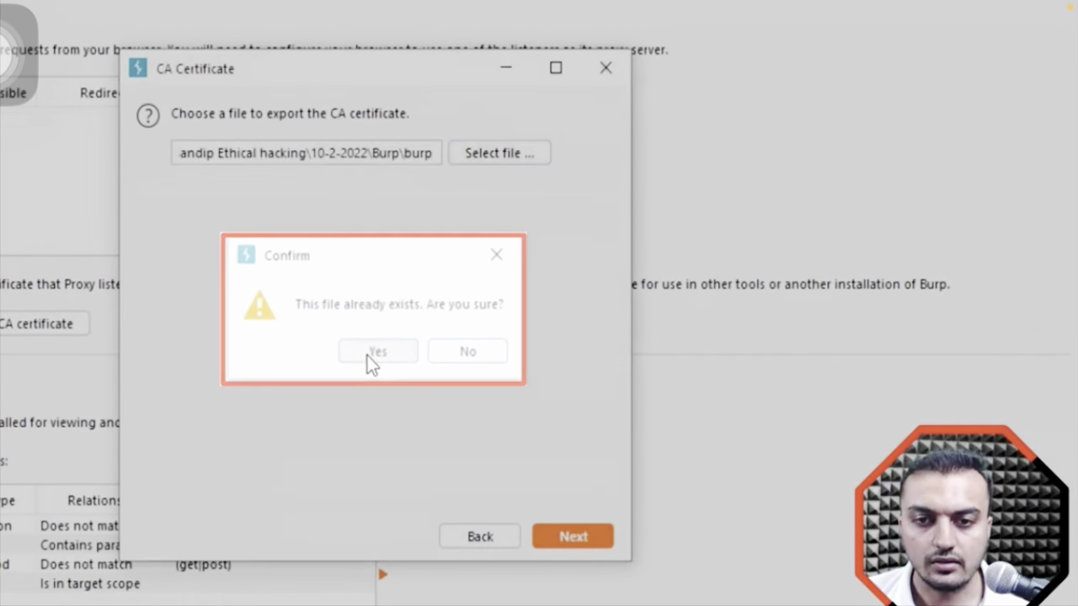
{"action": "left_click", "coordinate": [539, 543]}
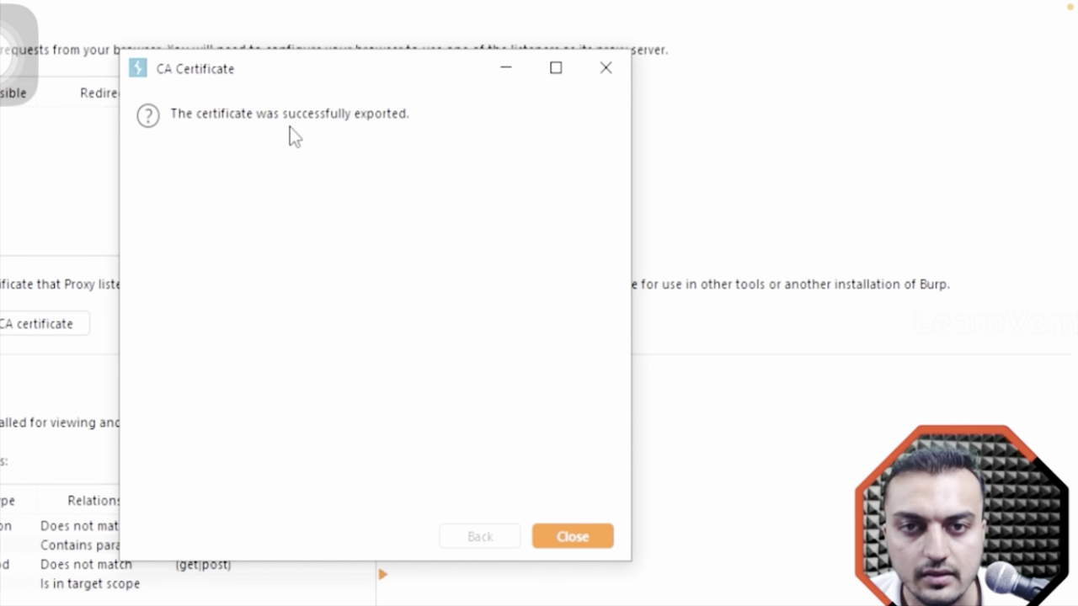
{"action": "left_click", "coordinate": [570, 530]}
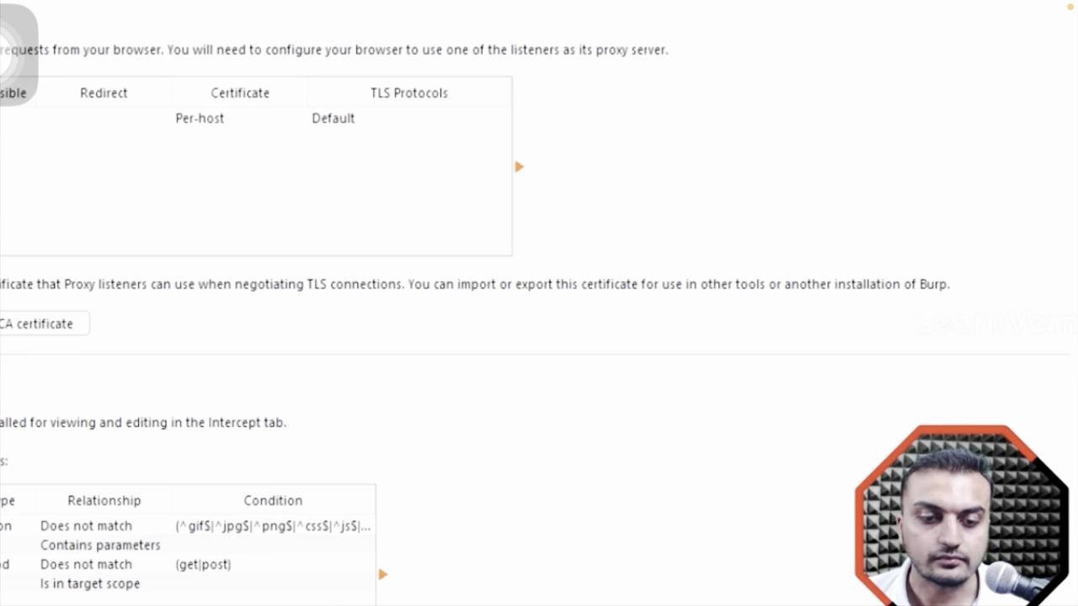
- Switch to Firefox and open the connection settings under Network Settings in its general settings
{"action": "key", "text": "alt+Tab"}
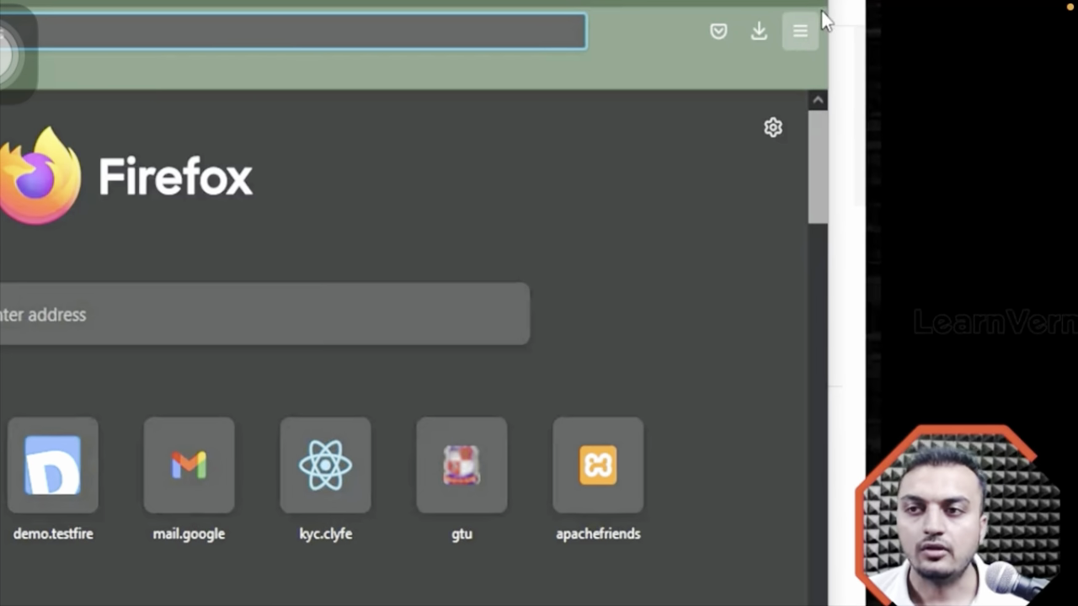
{"action": "left_click", "coordinate": [861, 22]}
{"action": "scroll", "coordinate": [577, 434], "scroll_direction": "down", "scroll_amount": 1}
{"action": "left_click", "coordinate": [556, 596]}
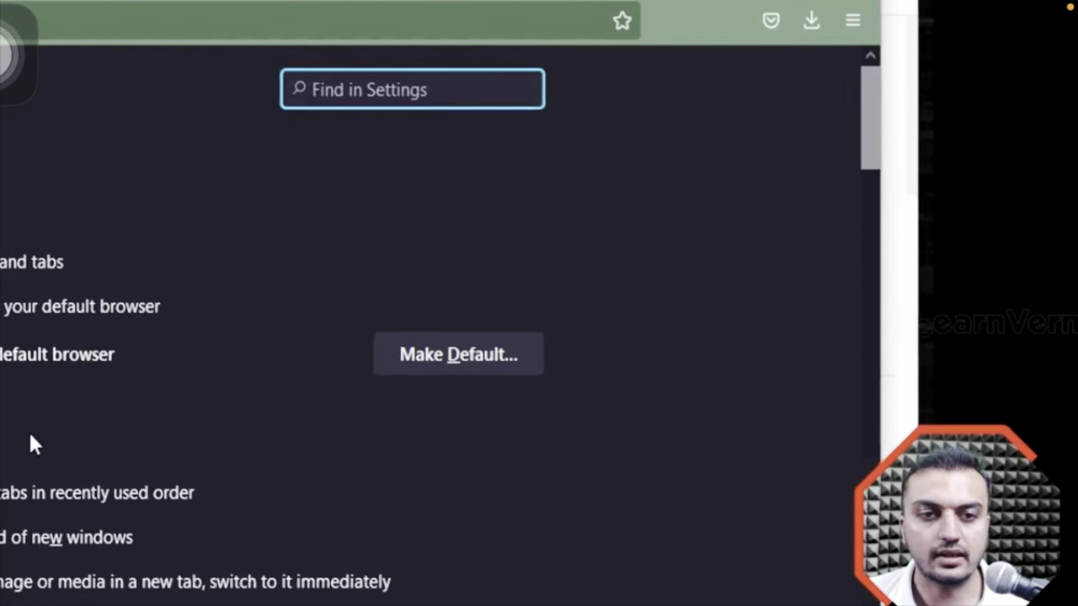
{"action": "scroll", "coordinate": [410, 506], "scroll_direction": "down", "scroll_amount": 10}
{"action": "scroll", "coordinate": [410, 527], "scroll_direction": "down", "scroll_amount": 10}
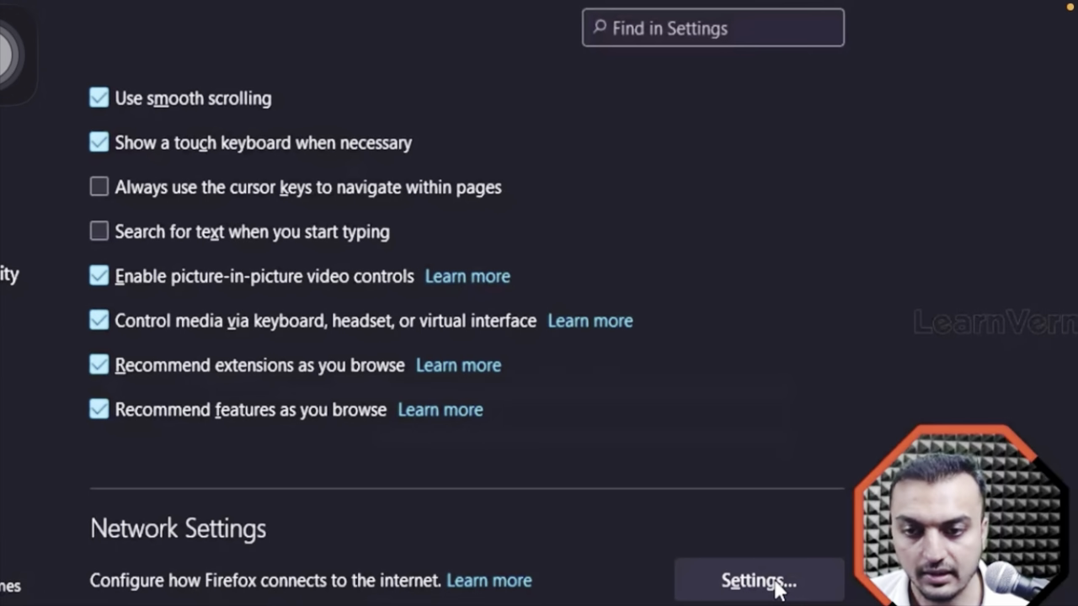
{"action": "left_click", "coordinate": [775, 583]}
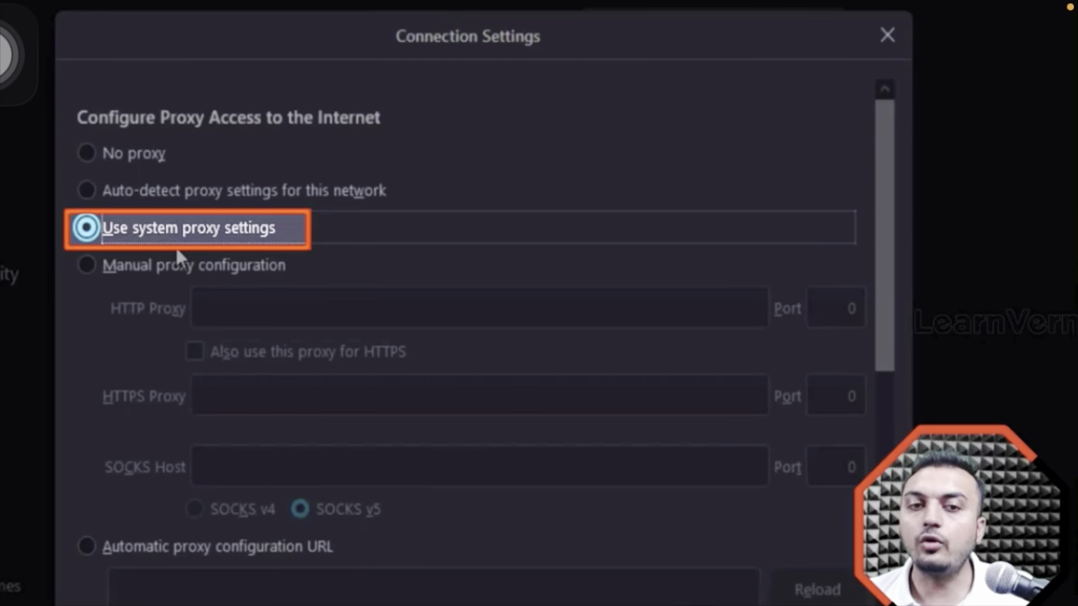
- Configure a manual HTTP proxy at 127.0.0.1 port 8080, use it for HTTPS as well, and save the connection settings
{"action": "left_click", "coordinate": [95, 264]}
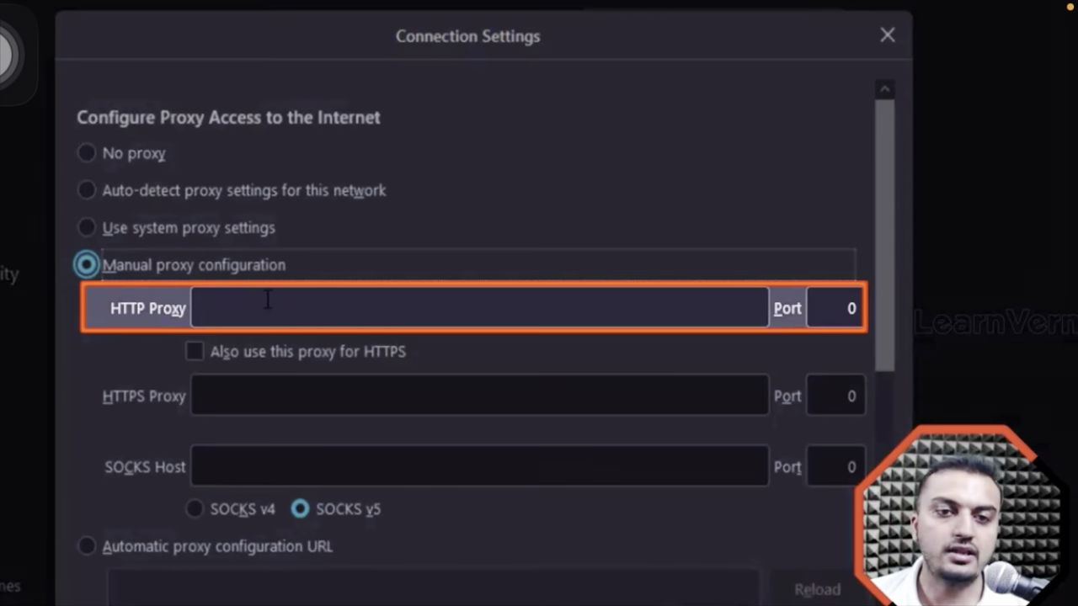
{"action": "left_click", "coordinate": [267, 303]}
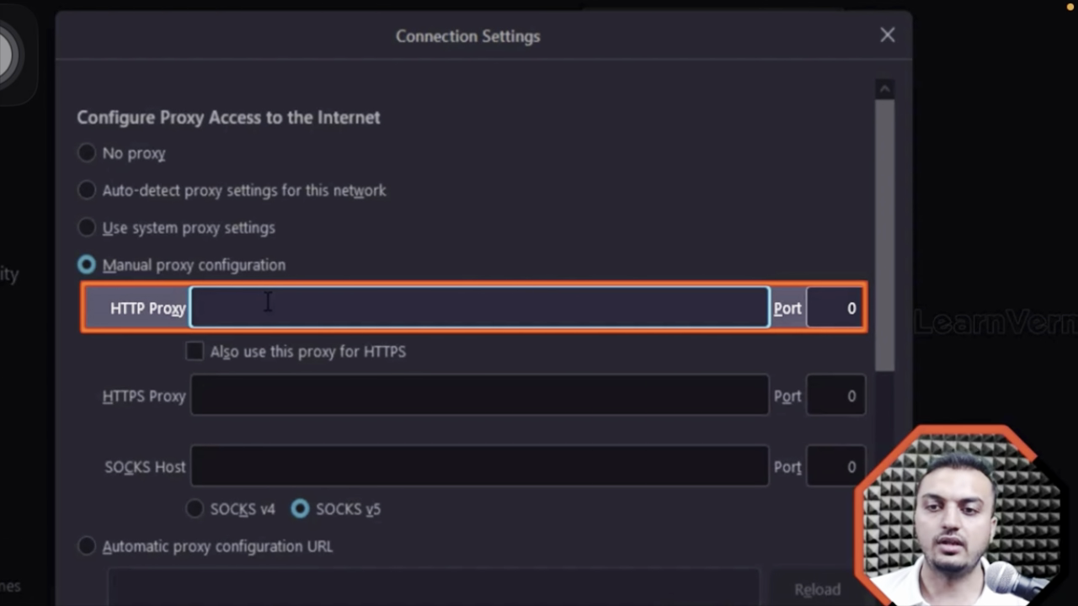
{"action": "type", "text": "127.0.0.1"}
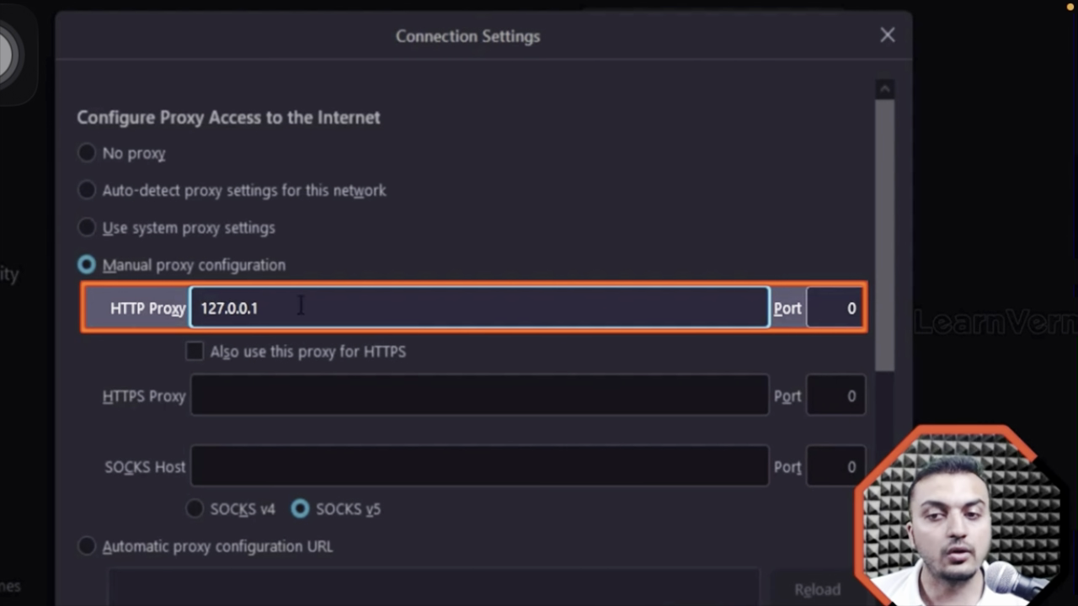
{"action": "left_click", "coordinate": [840, 295]}
{"action": "key", "text": "BackSpace"}
{"action": "type", "text": "8080"}
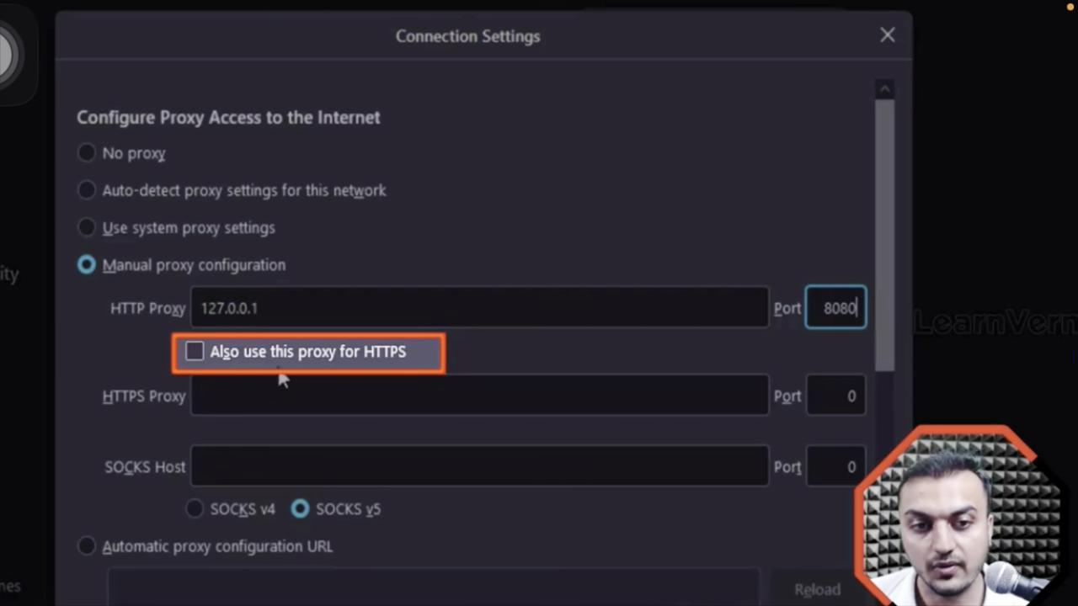
{"action": "left_click", "coordinate": [196, 354]}
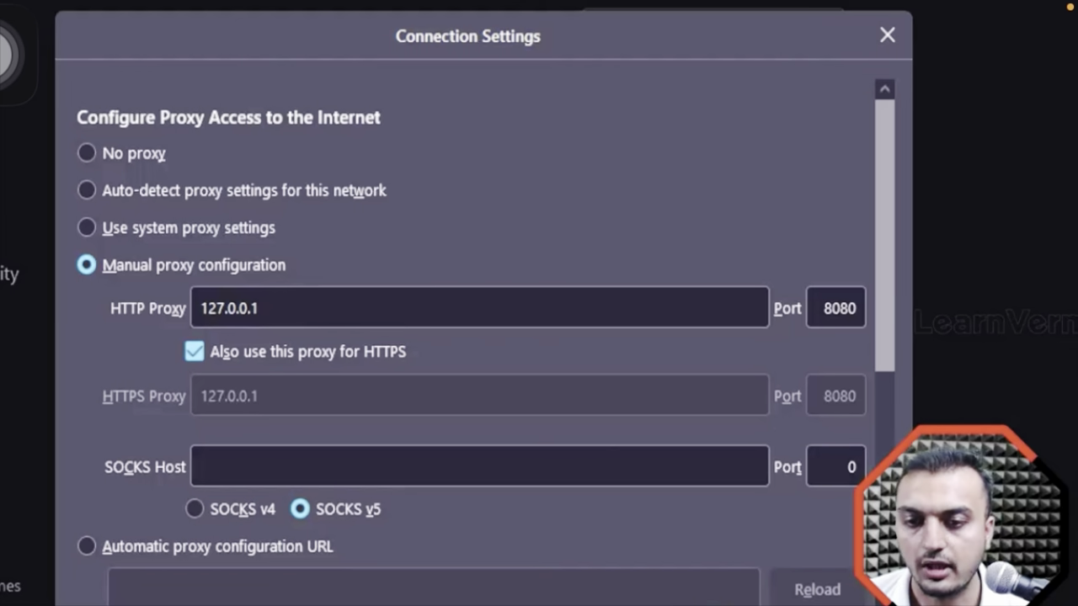
{"action": "key", "text": "Return"}
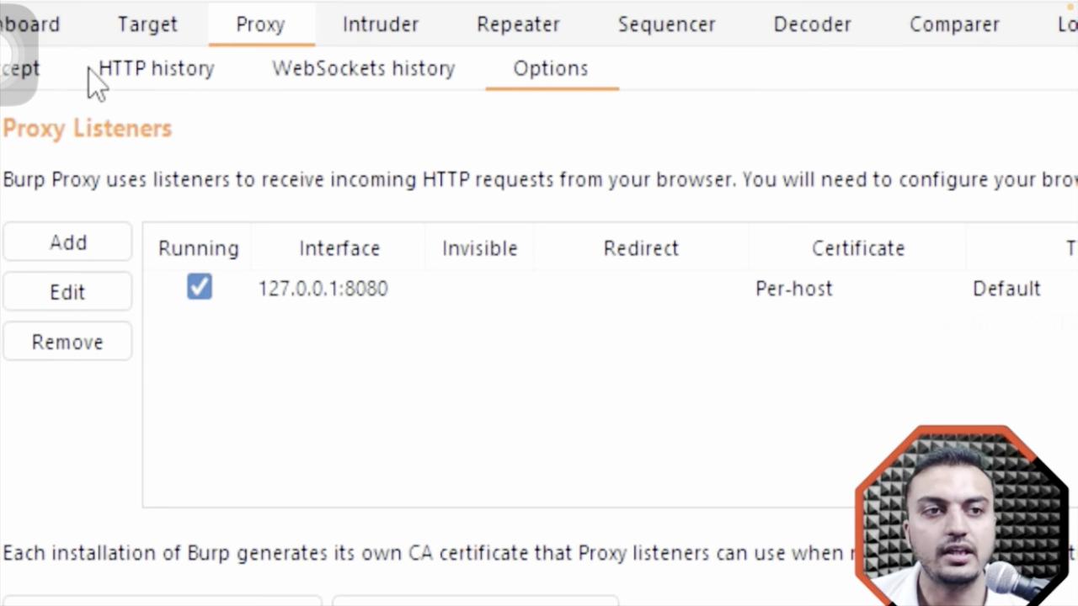
- Switch to Burp Suite and turn off request interception in the proxy
{"action": "left_click", "coordinate": [37, 72]}
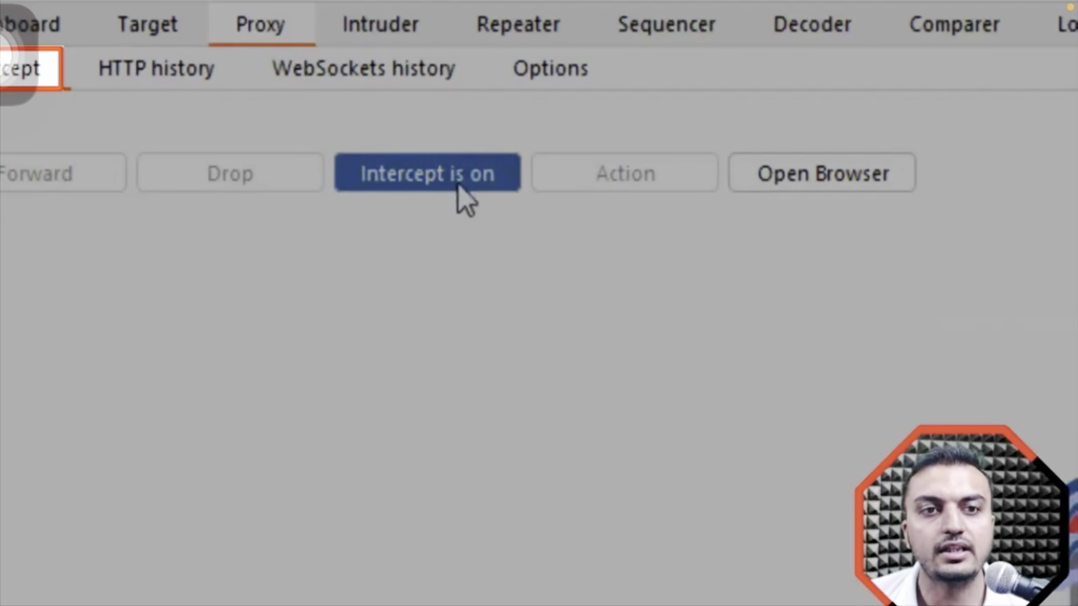
{"action": "left_click", "coordinate": [416, 175]}
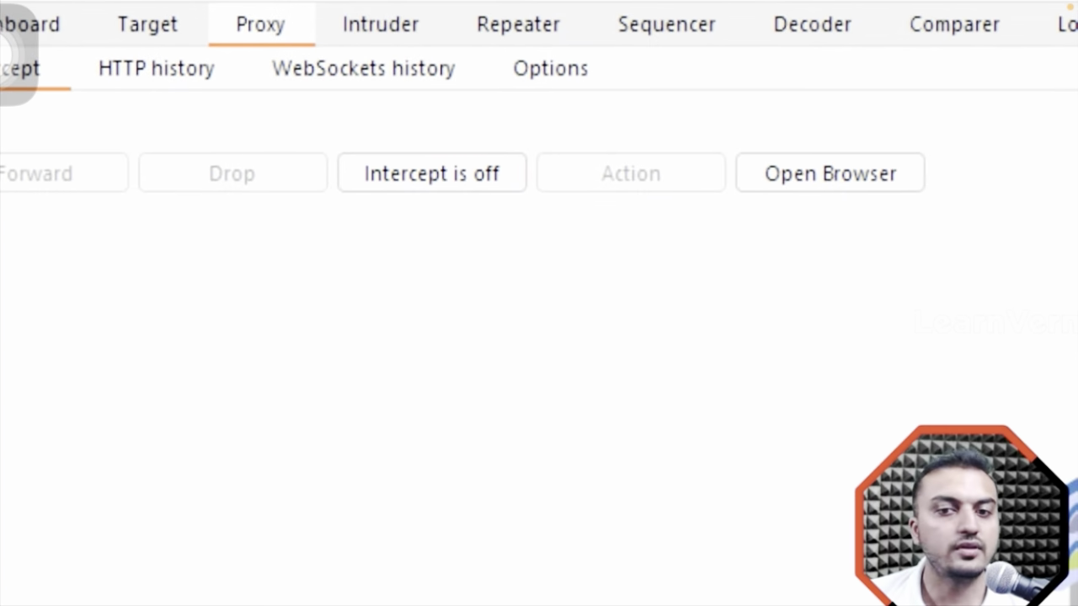